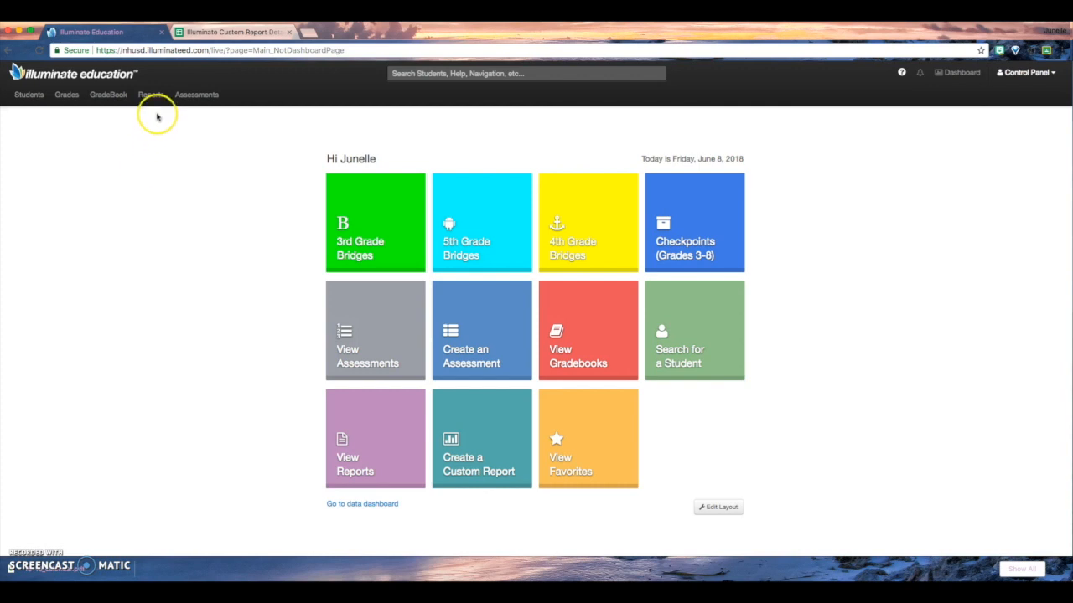
Create a custom report titled "2017-2018 Fall Report Card (Grade 3)" with the description "Bridges Post-Assessments (Units 1, 2, 3)"
left_click(151, 95)
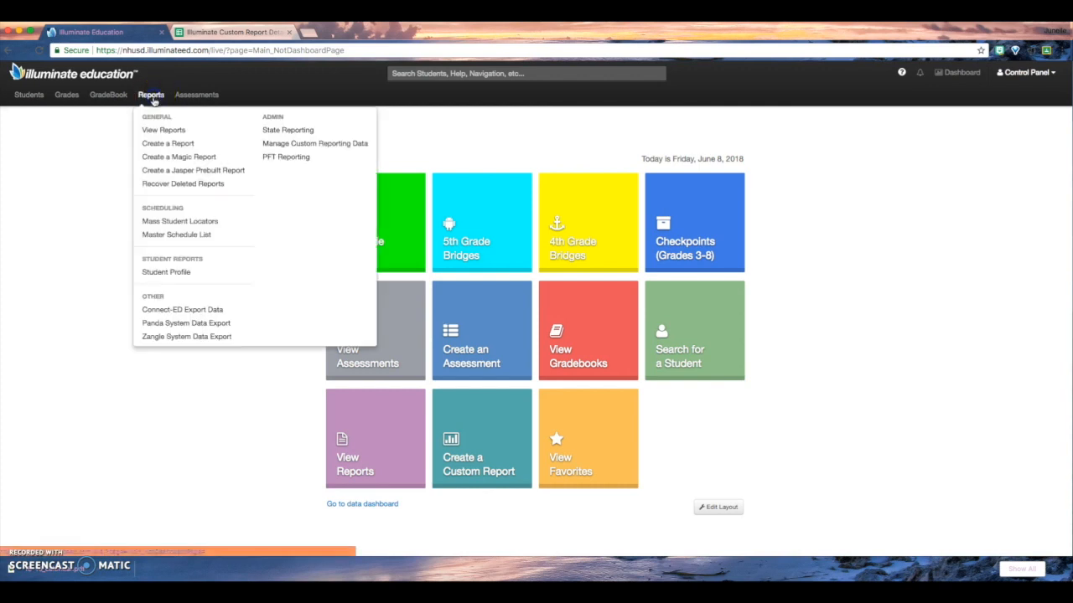
left_click(156, 144)
left_click(385, 193)
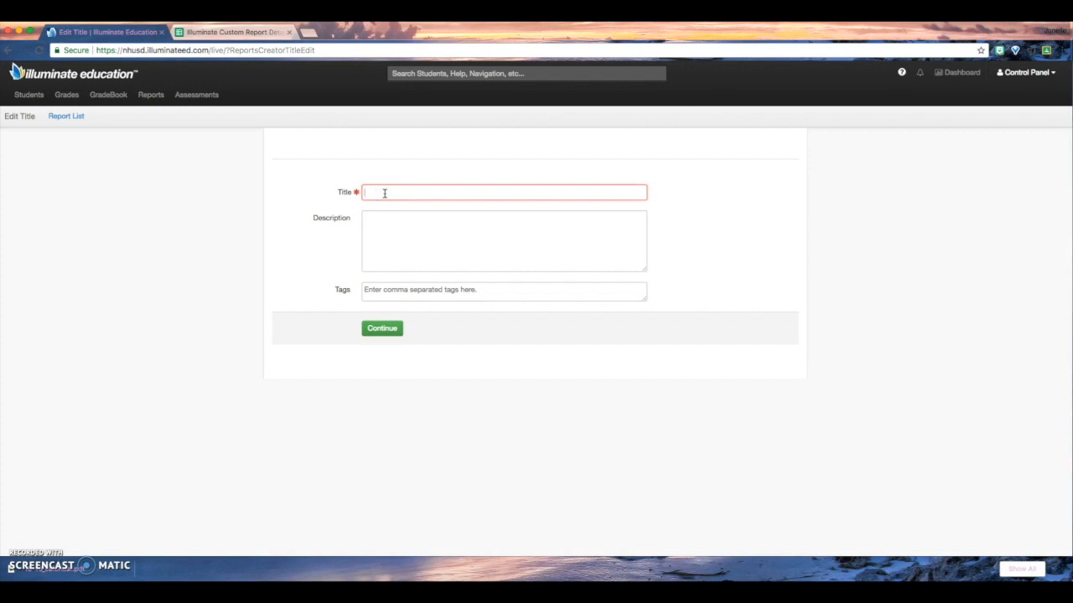
type("201")
left_click(393, 219)
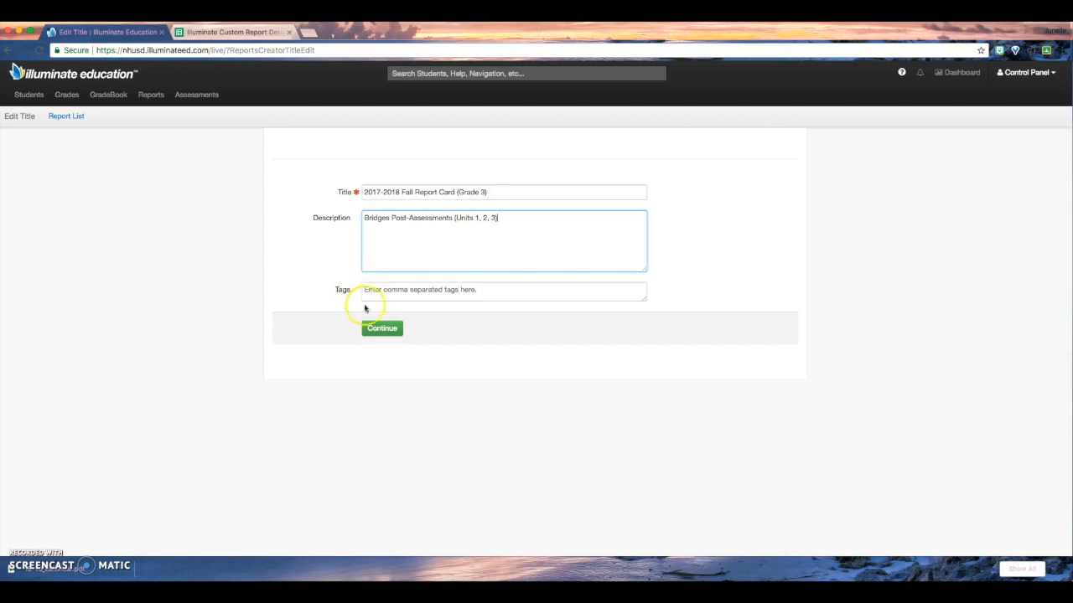
left_click(380, 329)
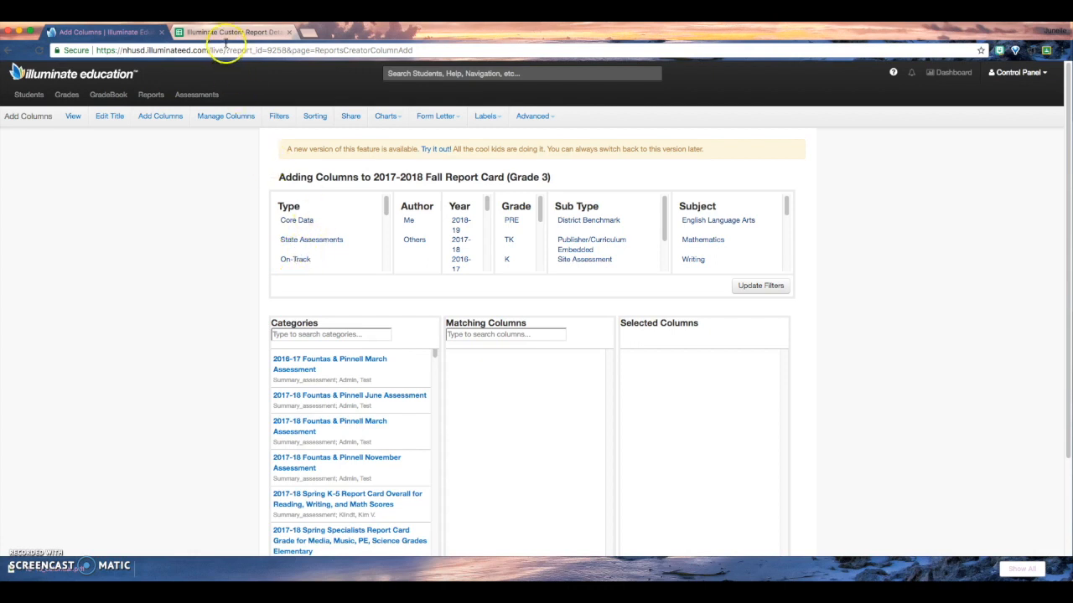
Consult the reports cheat sheet spreadsheet, then find the Students: Demographics category in Illuminate and add its ID: Local Student ID column to the report
left_click(228, 32)
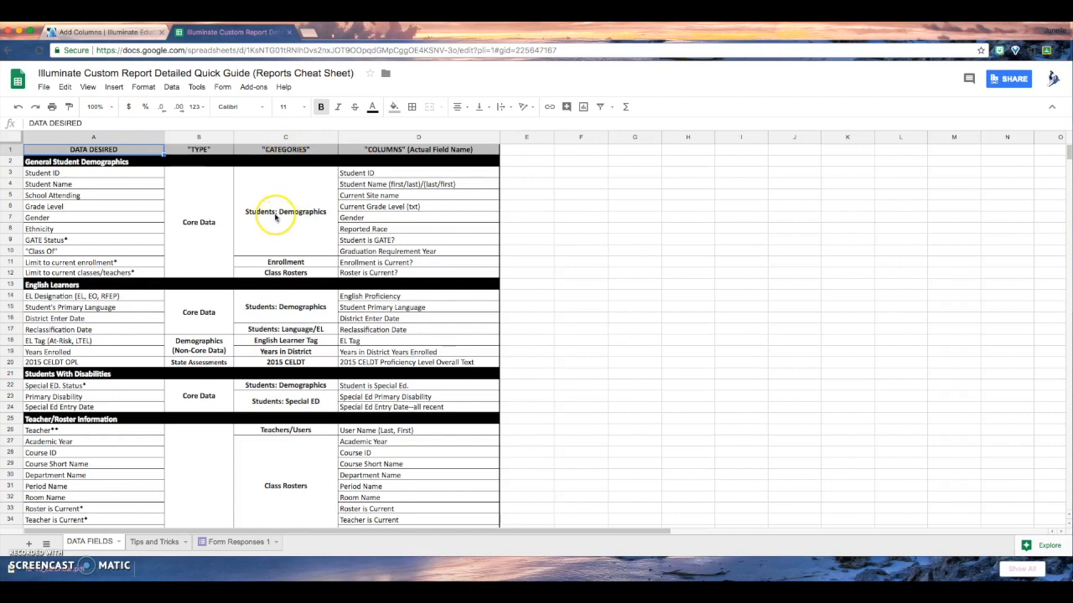
left_click(55, 427)
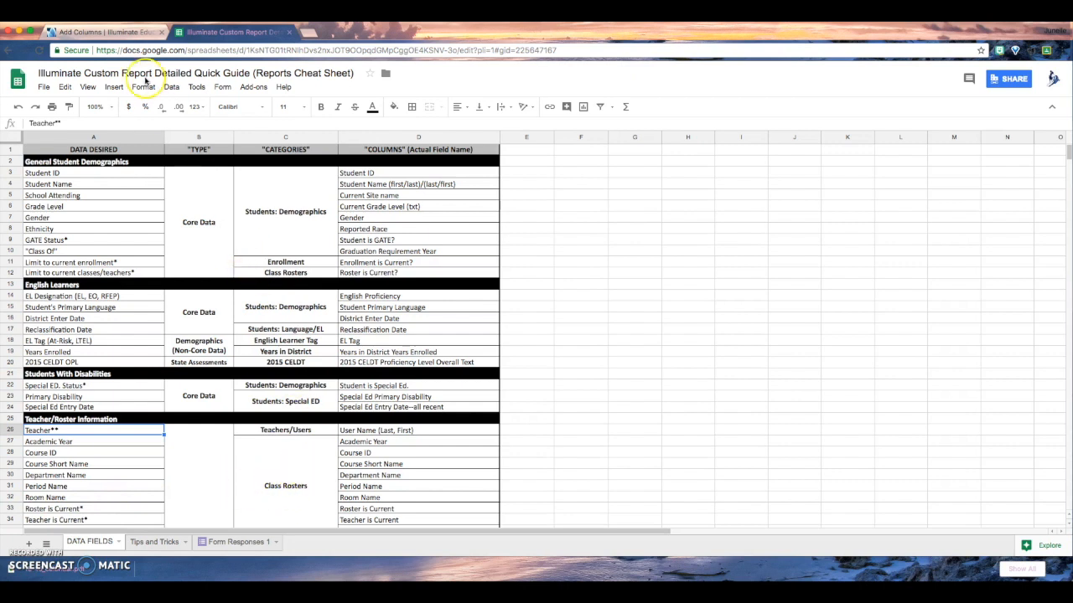
left_click(108, 32)
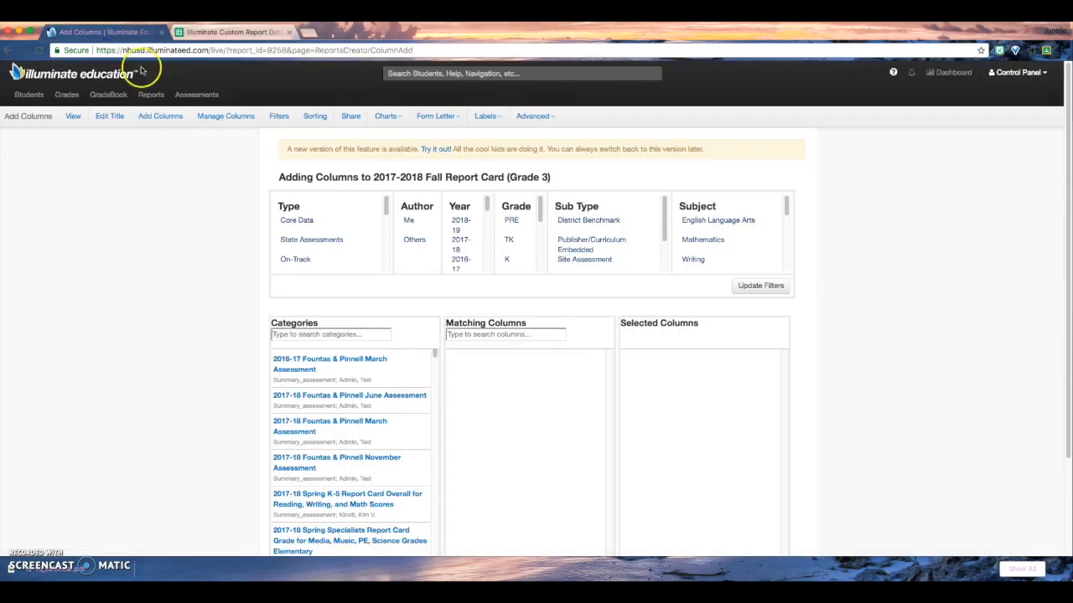
left_click(309, 334)
type("students: demographics")
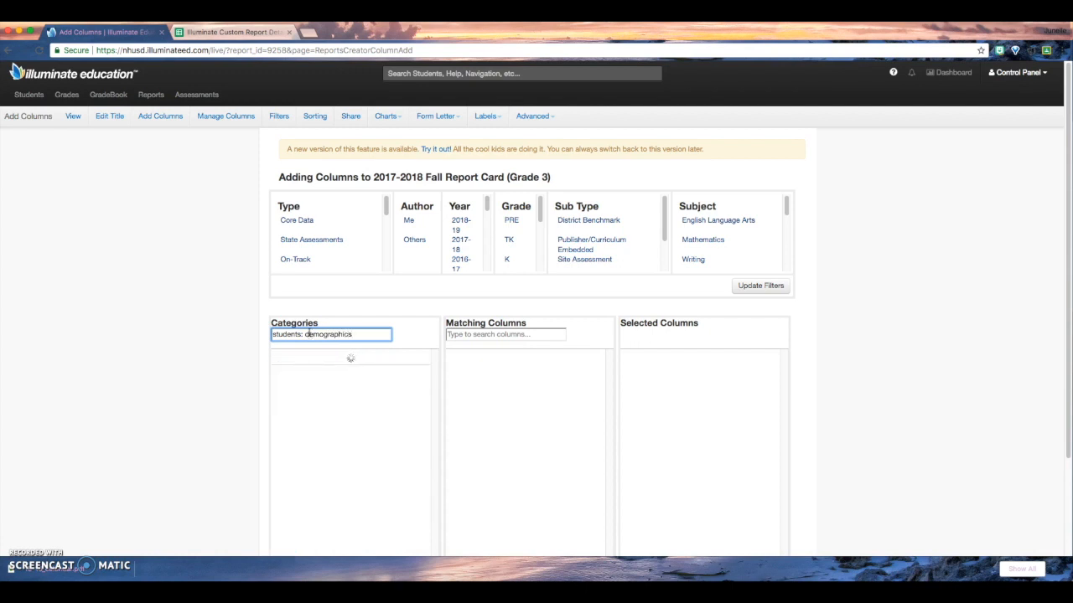
left_click(307, 359)
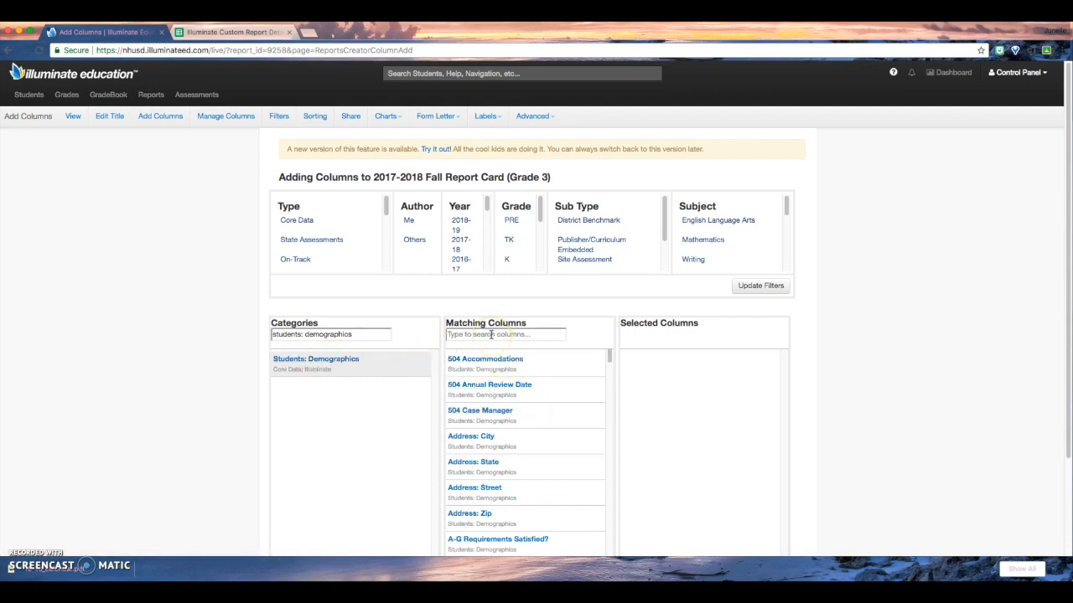
left_click(491, 335)
type("student id")
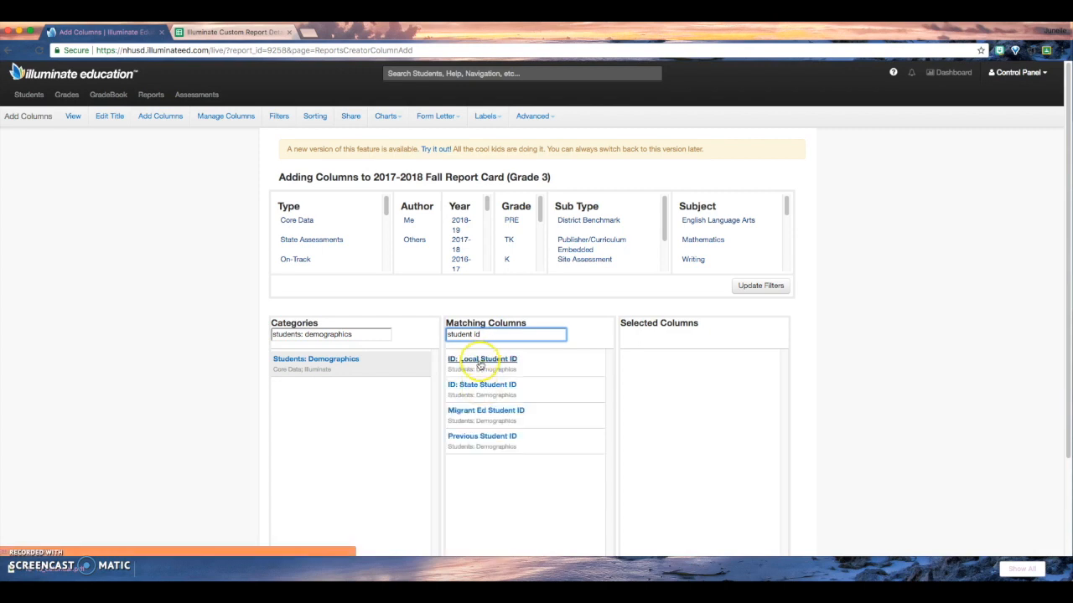
left_click(481, 362)
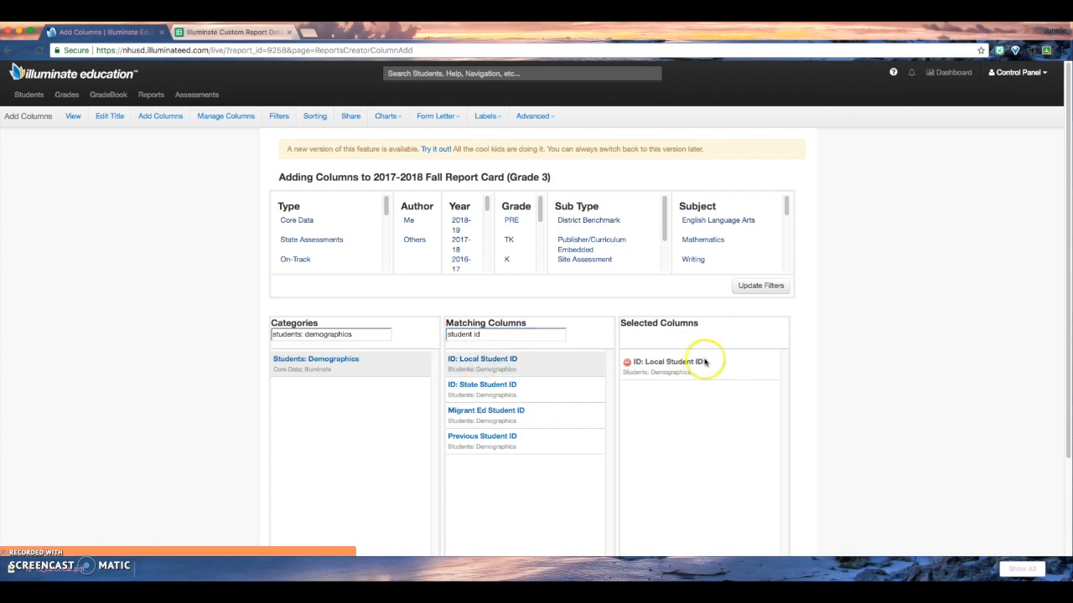
Search the demographics columns for "student name" and add Student Name (Last, First Middle) to the report
triple_click(481, 335)
type("stu")
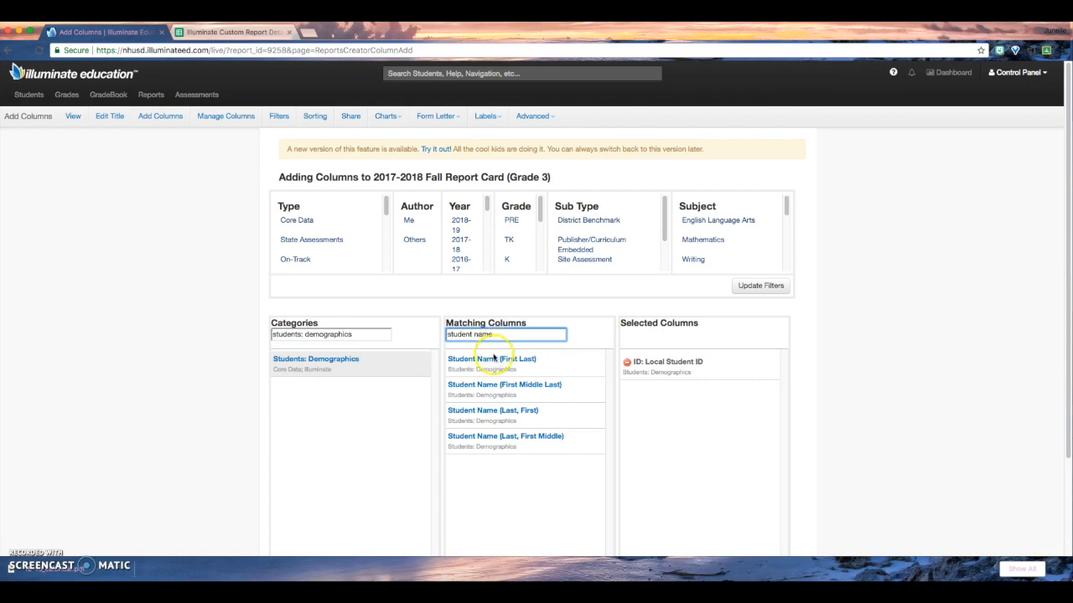
left_click(508, 439)
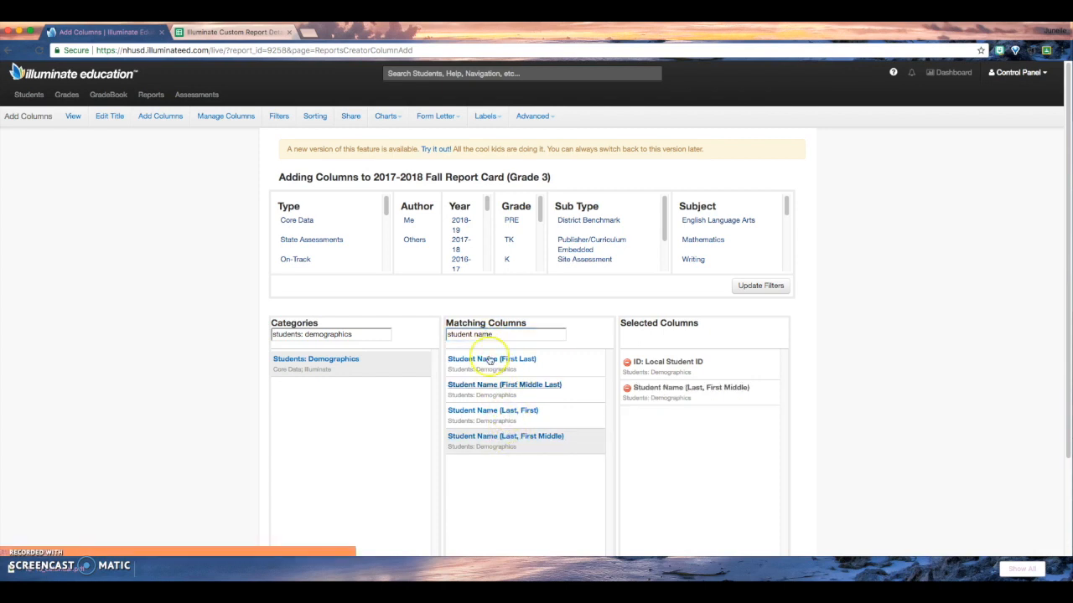
Check the teacher field in the cheat sheet, and add the User Name (Last, First) column from the Teachers/Users category in Illuminate
left_click(234, 32)
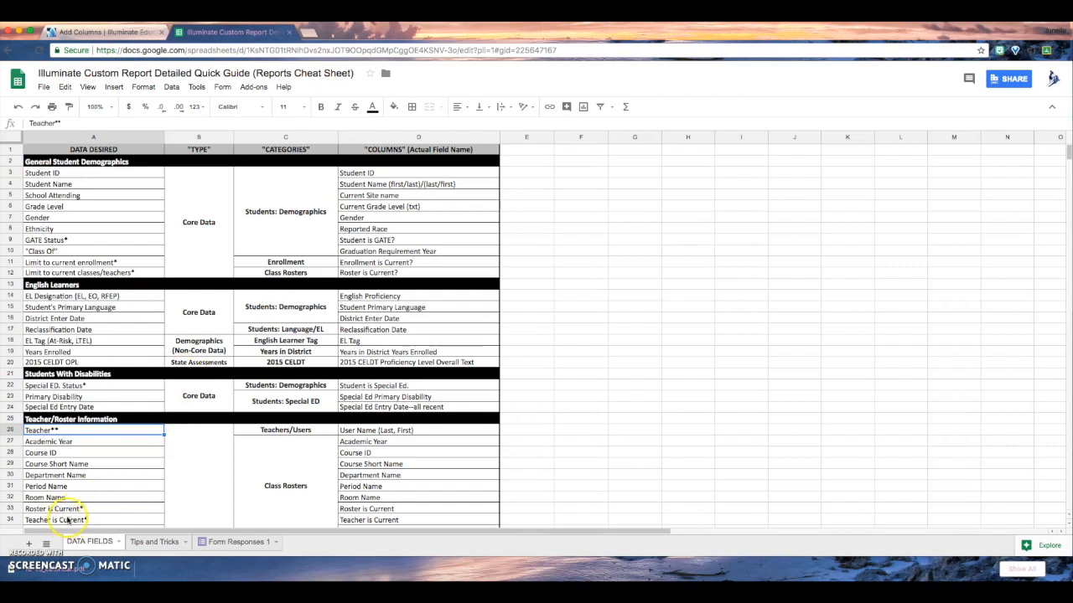
left_click(95, 33)
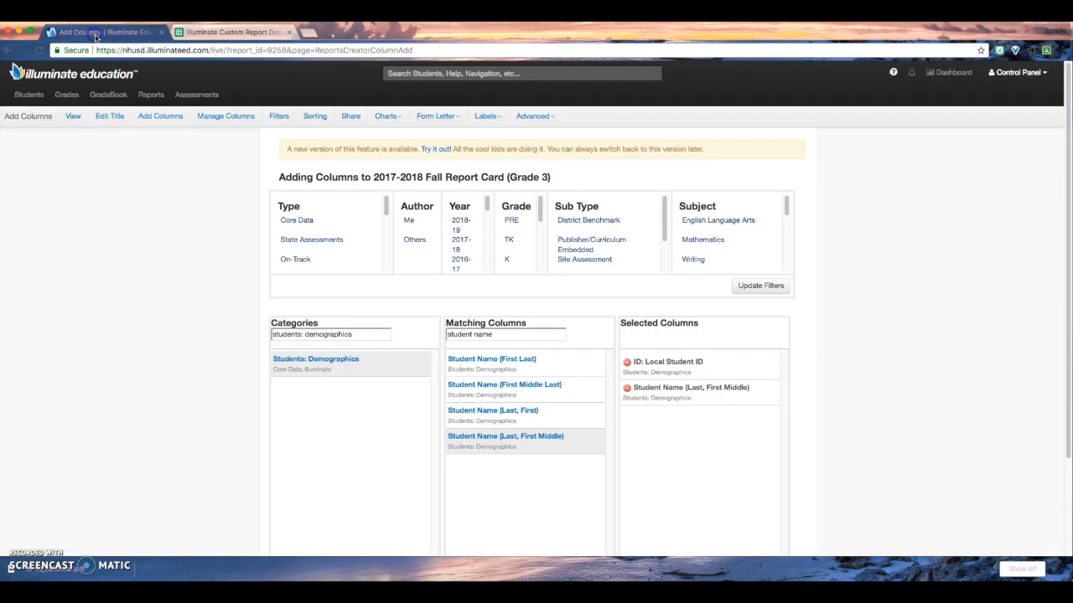
double_click(341, 333)
left_click(341, 334)
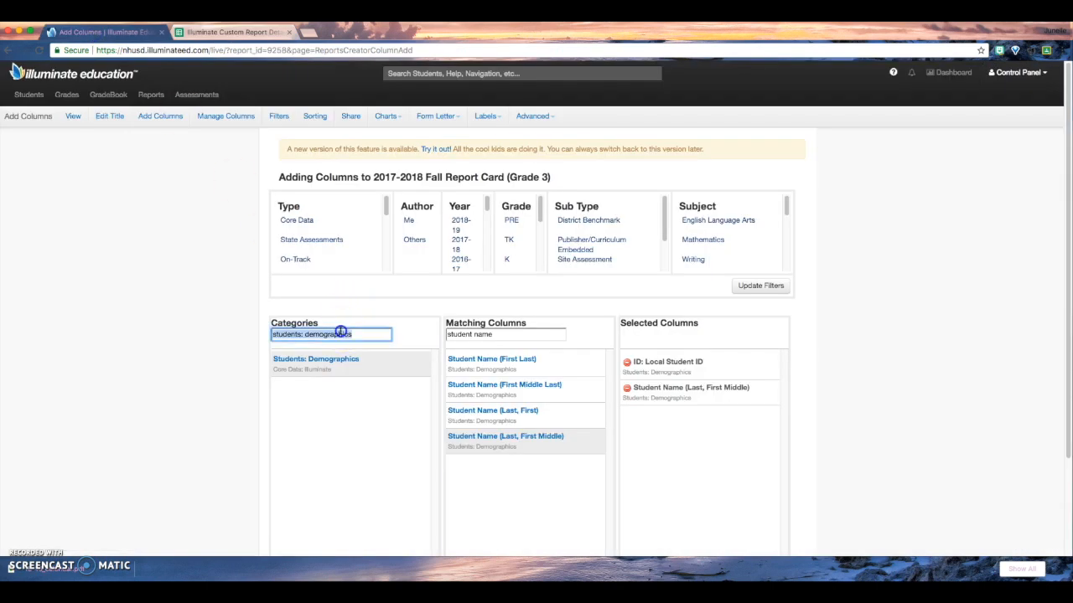
type("teachers/users")
triple_click(468, 333)
key("BackSpace")
left_click(303, 360)
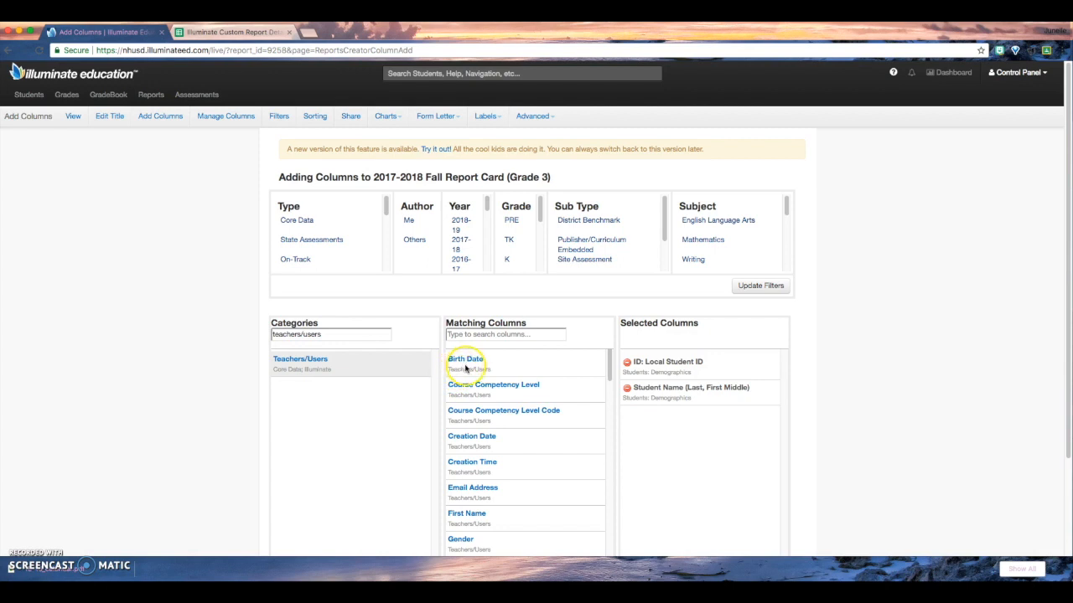
left_click(462, 336)
type("user name")
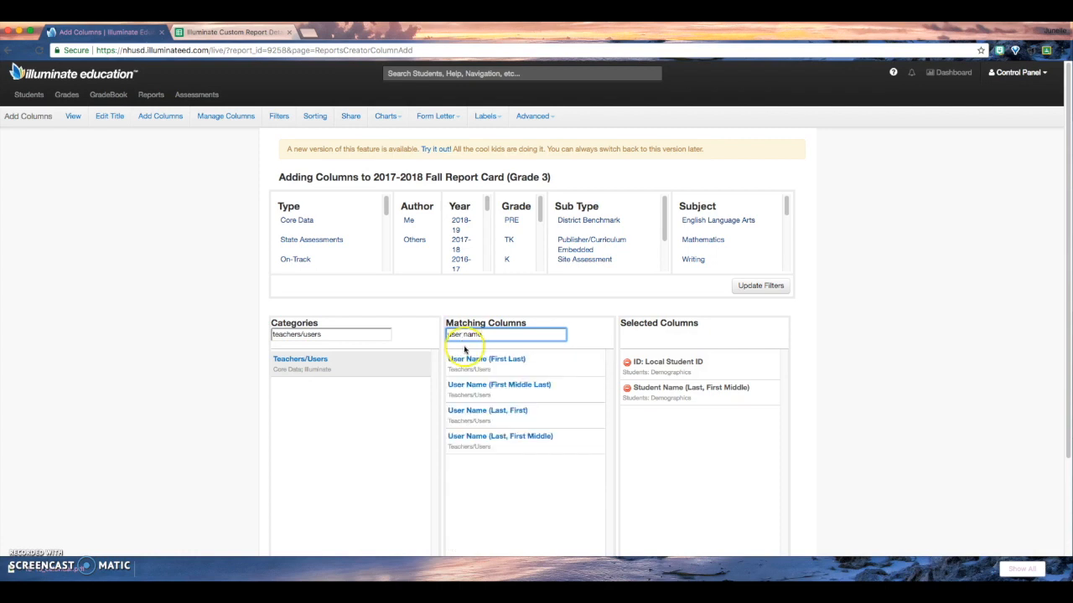
left_click(467, 413)
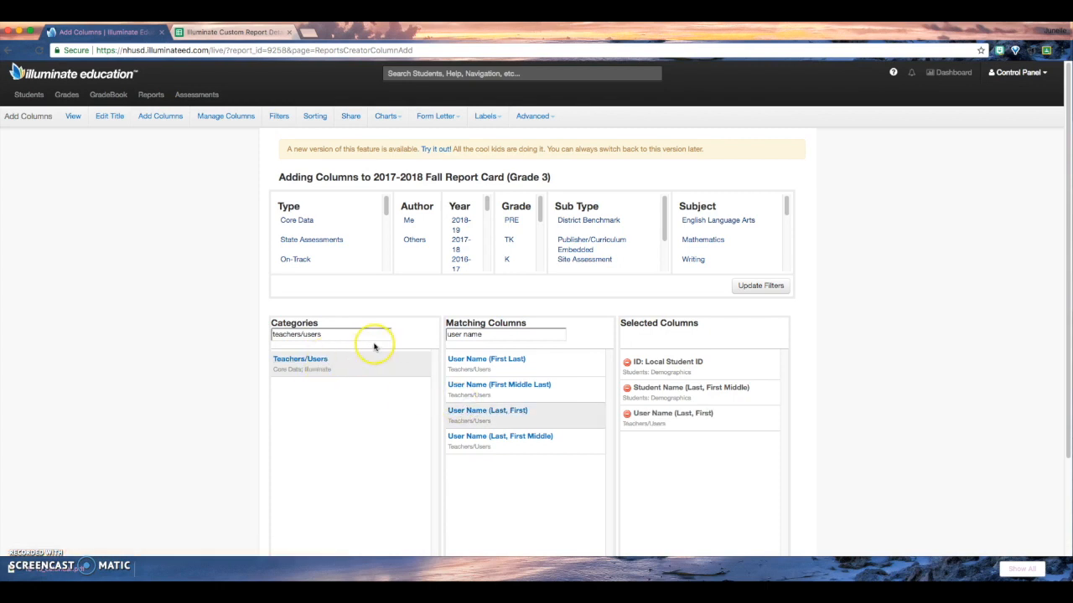
Check the roster fields in the cheat sheet, and add the Teacher Is Current? column from the Class Rosters category in Illuminate
left_click(231, 32)
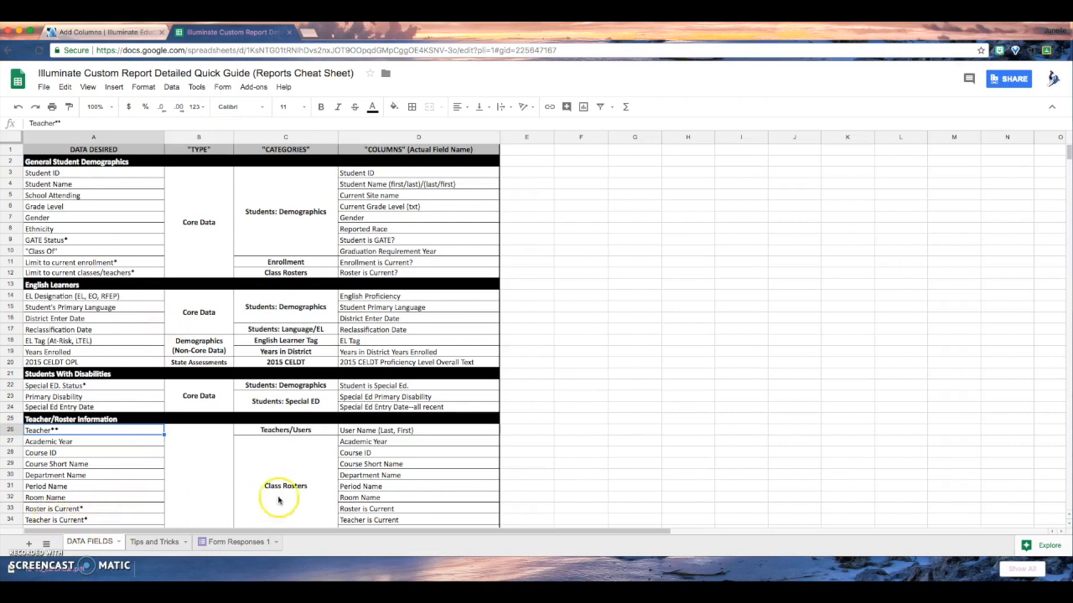
left_click(101, 32)
left_click(303, 334)
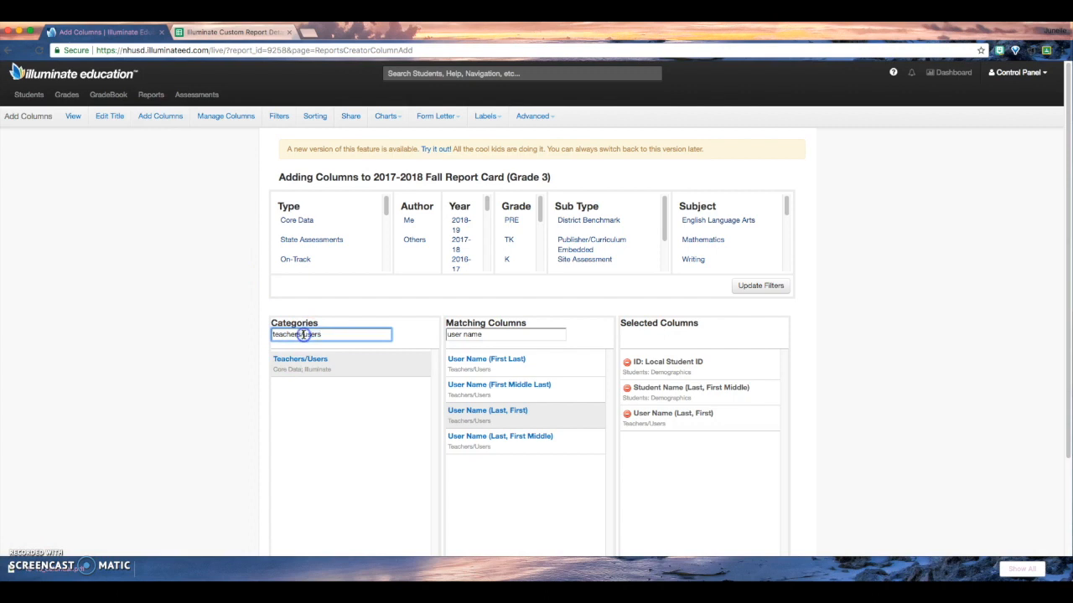
triple_click(304, 334)
type("class rosters")
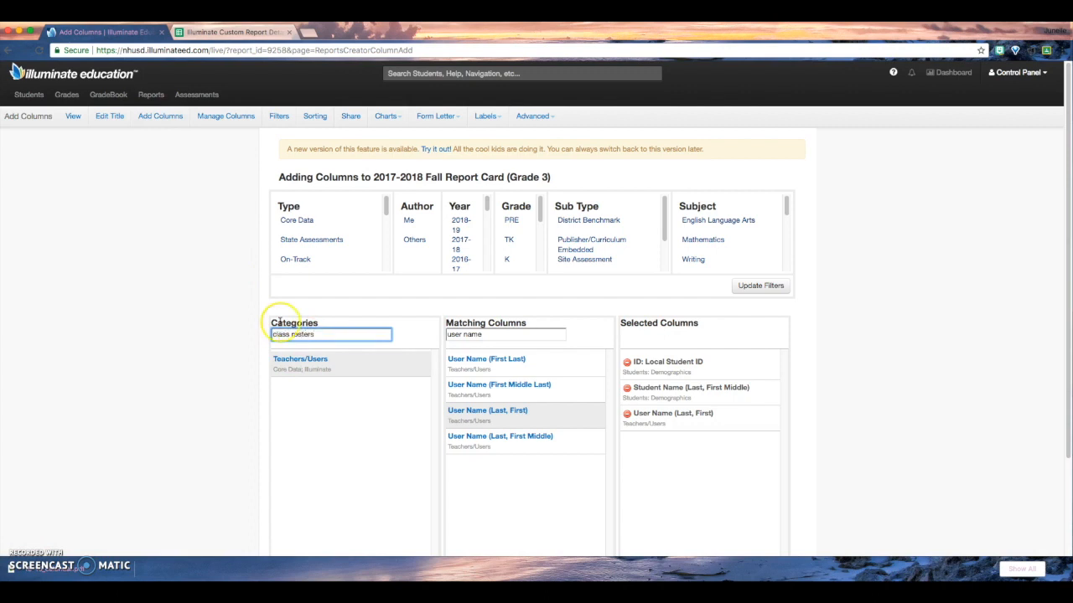
left_click(457, 333)
triple_click(461, 334)
key("BackSpace")
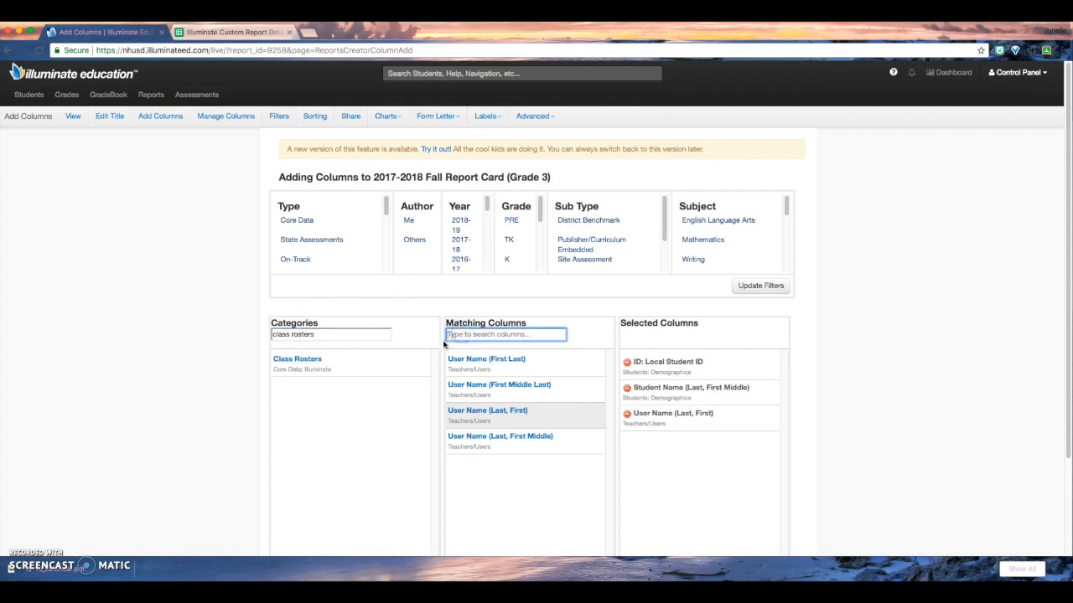
left_click(302, 360)
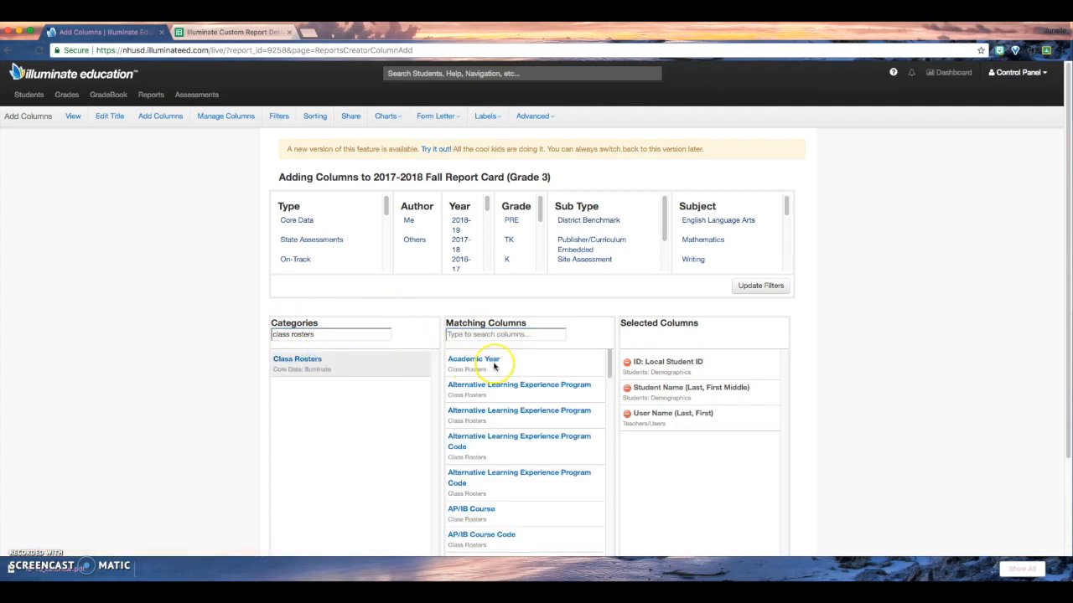
left_click_drag(604, 366, 630, 551)
scroll(590, 475, "down", 5)
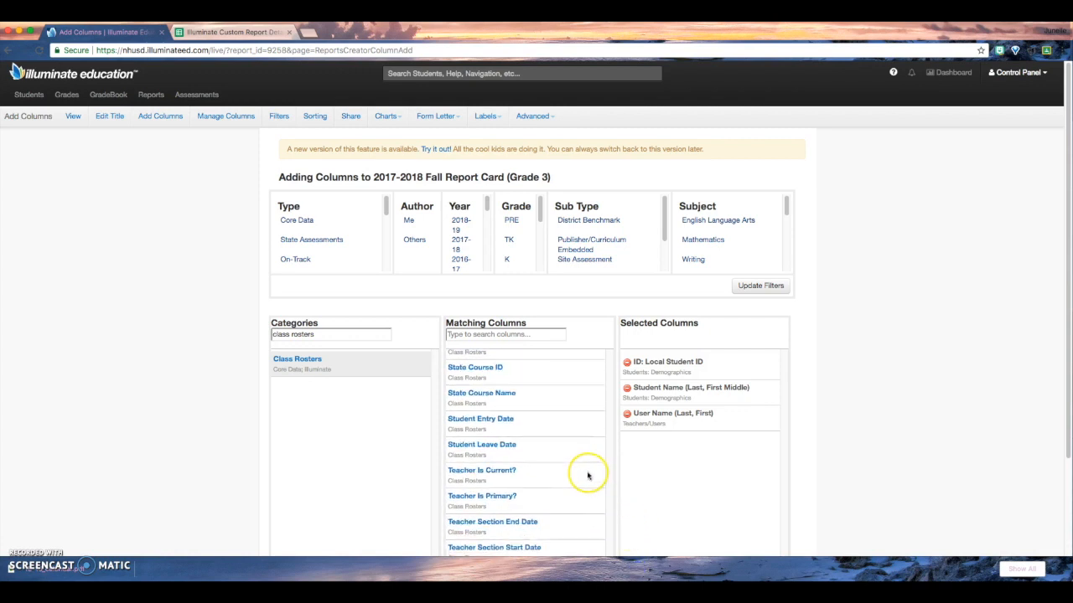
left_click(479, 471)
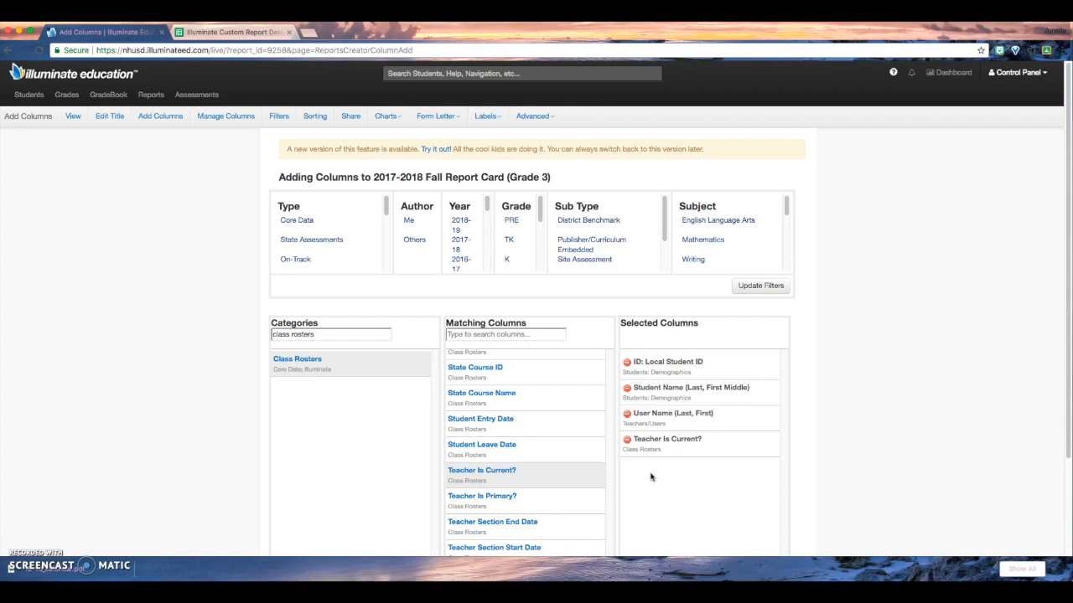
Search the categories for "bridges grade 3 unit 1" and list the columns of Bridges Grade 3 Unit 1 Post-Assessment
left_click(309, 334)
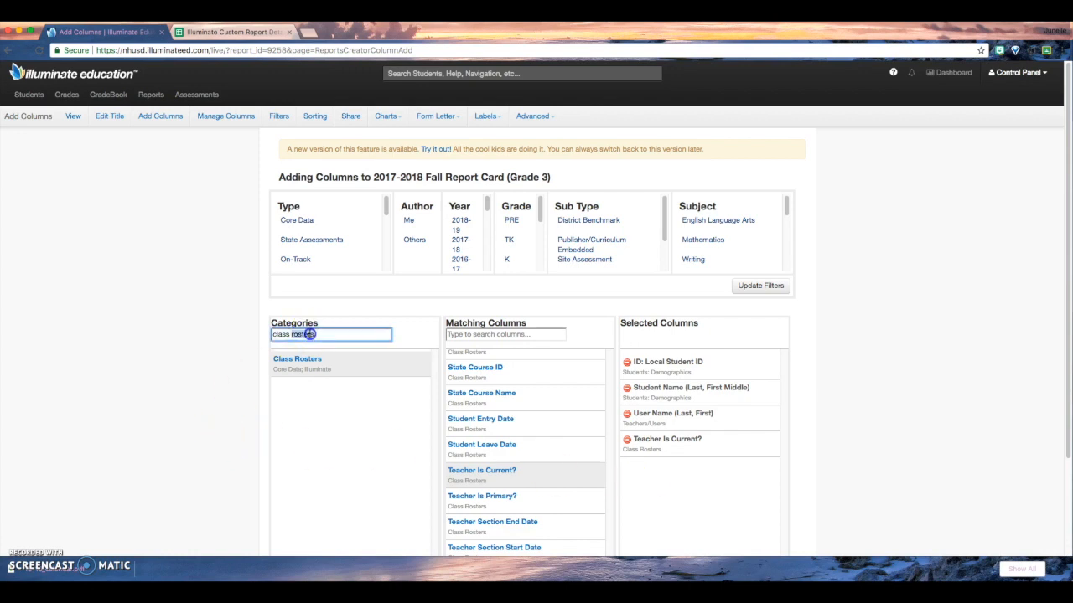
key("BackSpace")
type("bridges grade 3 unit 1")
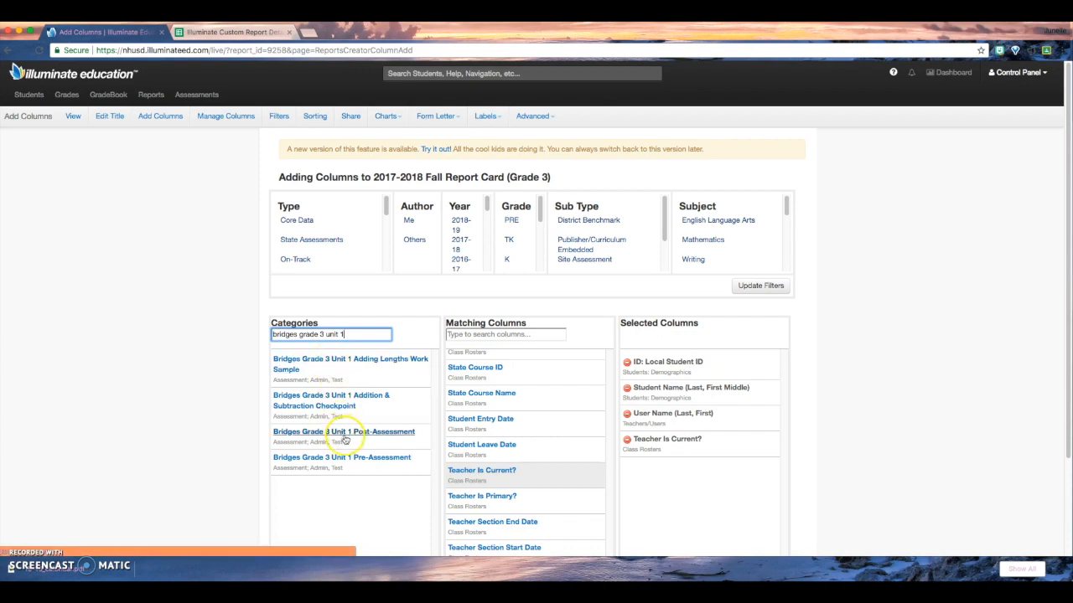
left_click(343, 434)
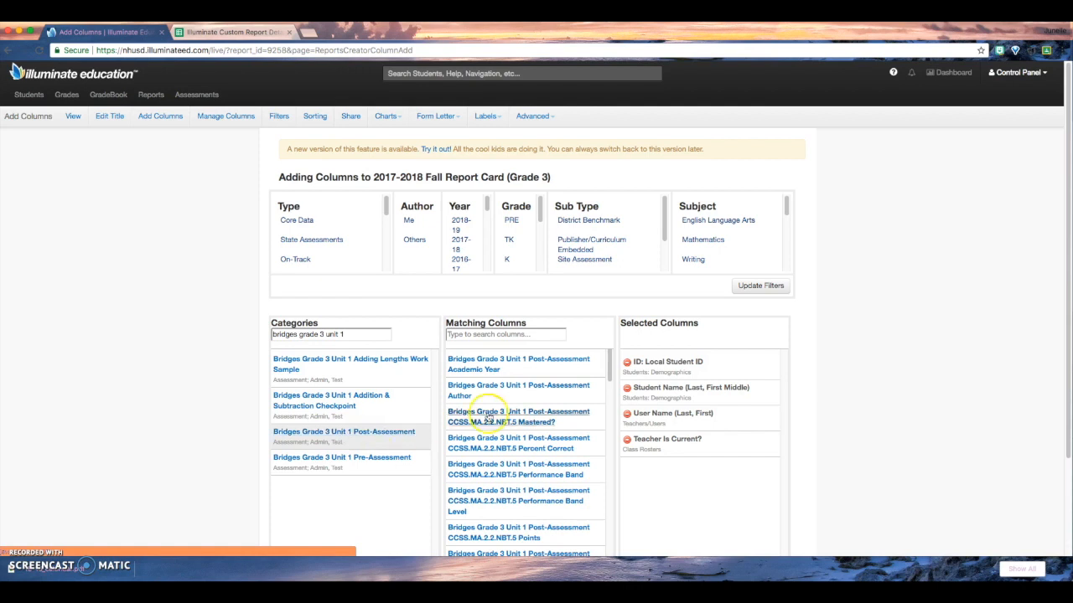
Select the Number & Operations in Base Ten Percent Correct column of the Bridges Grade 3 Unit 1 Post-Assessment
scroll(515, 397, "down", 2)
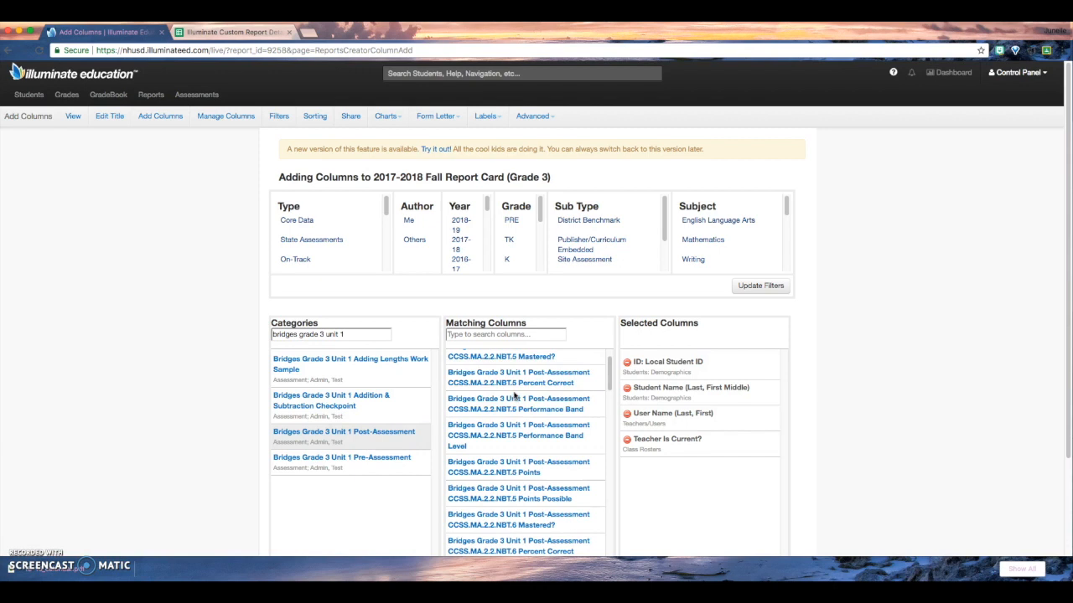
scroll(495, 448, "down", 2)
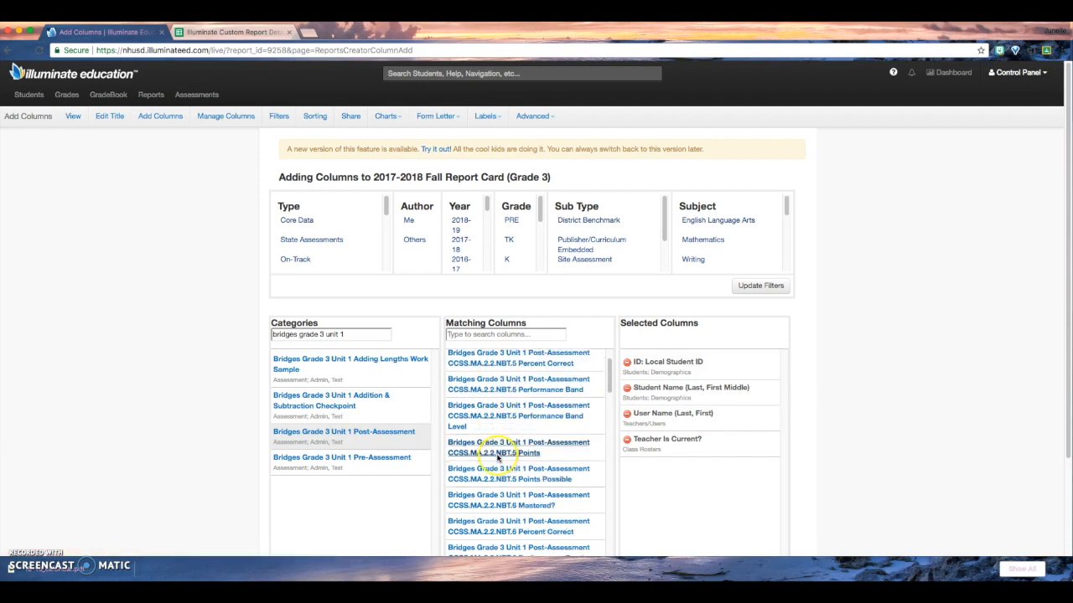
scroll(510, 427, "down", 5)
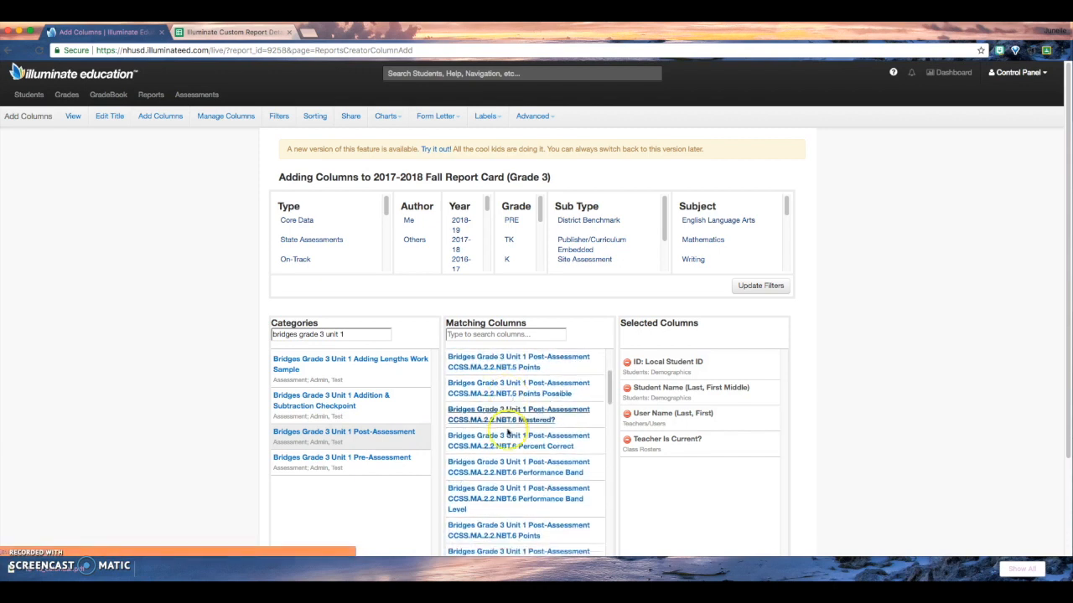
scroll(506, 432, "down", 8)
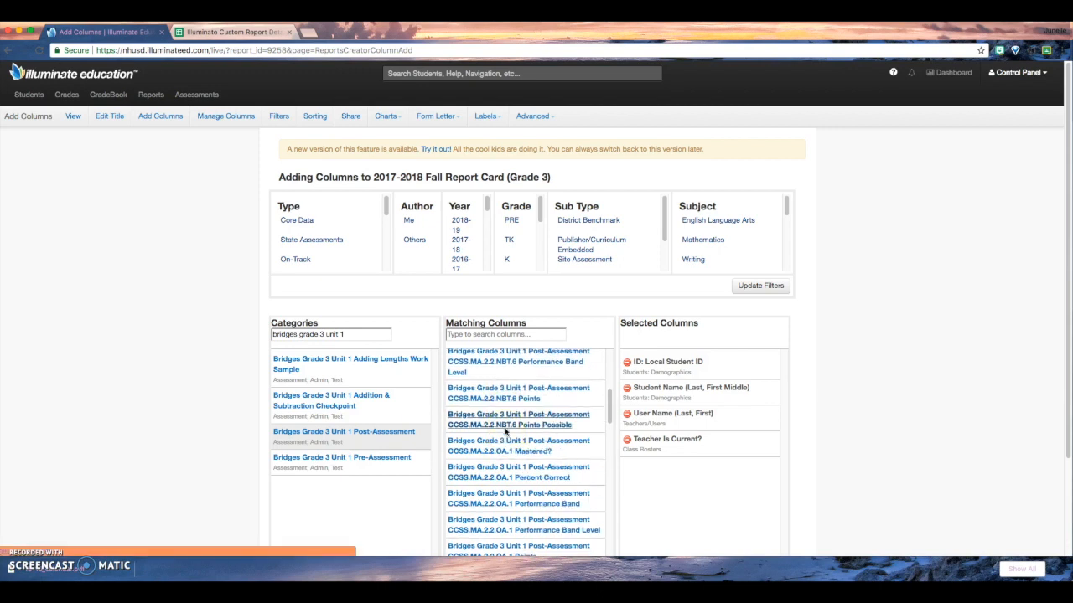
scroll(503, 432, "down", 7)
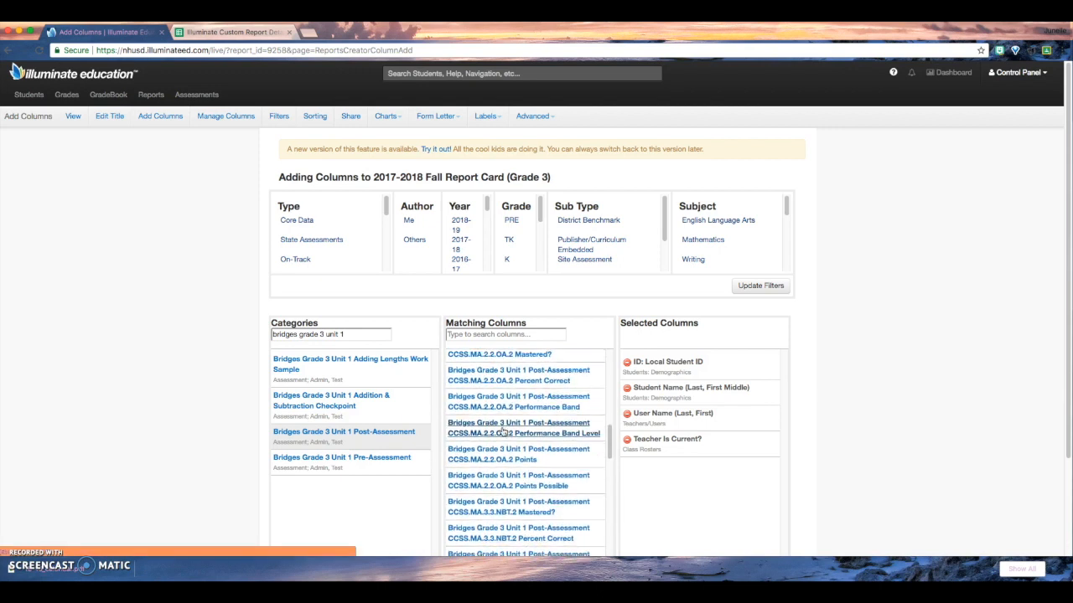
scroll(503, 432, "down", 2)
scroll(503, 432, "down", 3)
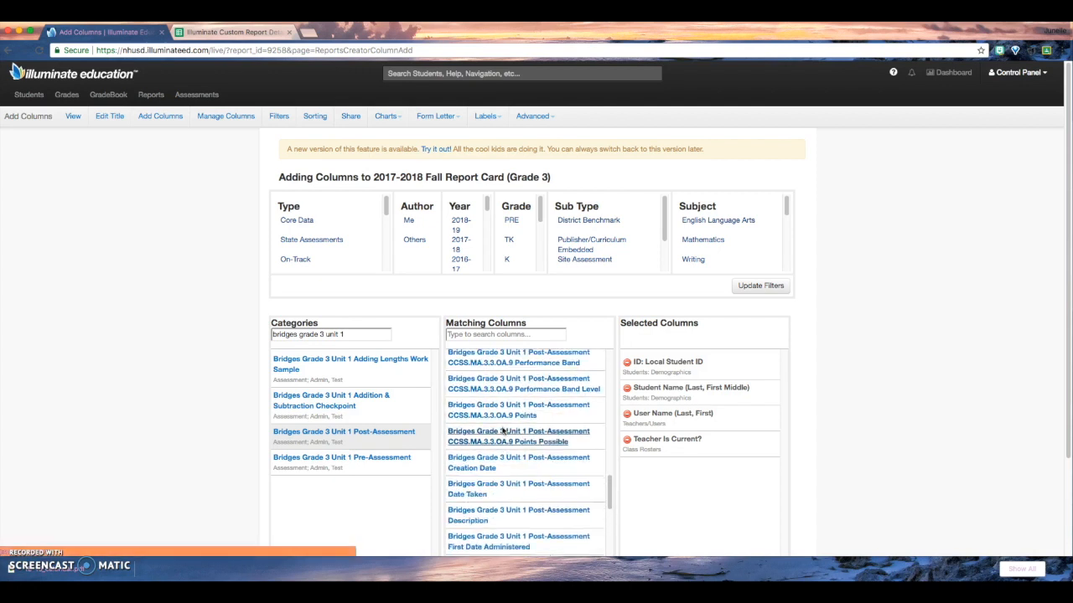
scroll(503, 432, "down", 2)
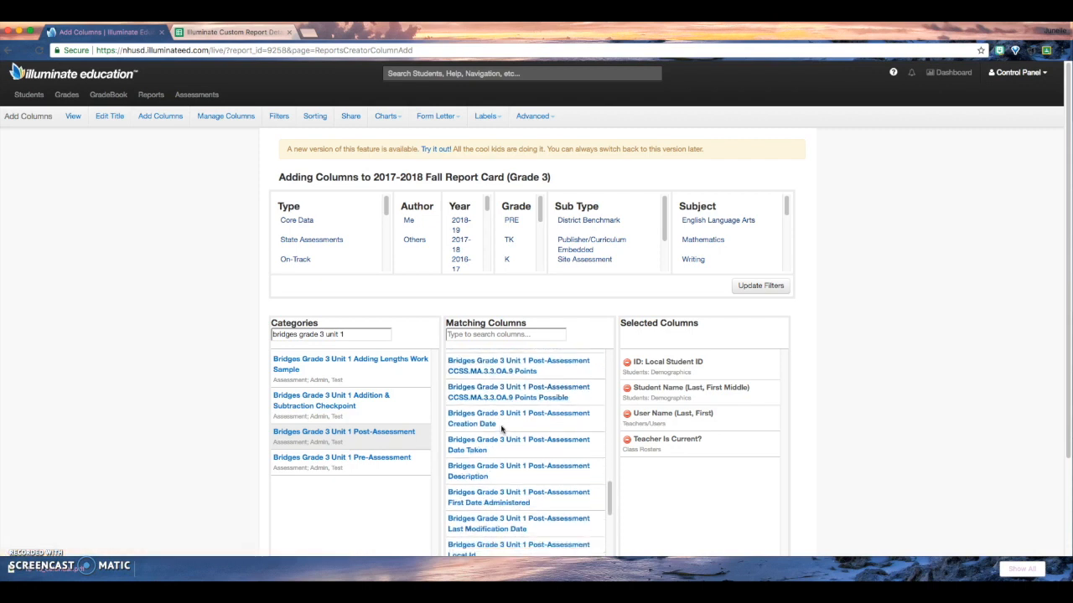
scroll(502, 430, "down", 1)
scroll(506, 453, "down", 3)
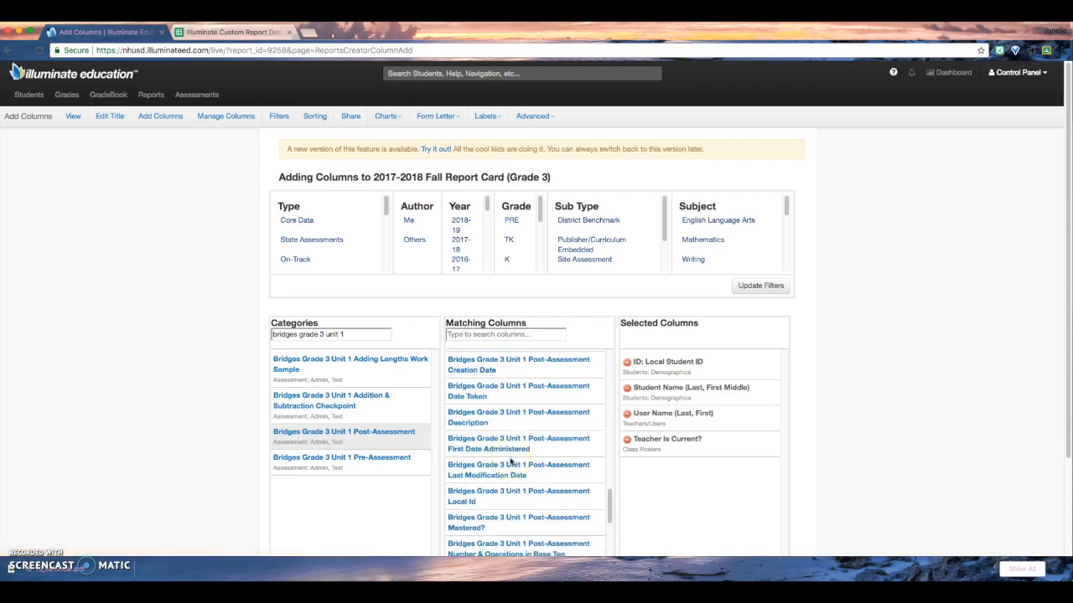
scroll(511, 460, "down", 4)
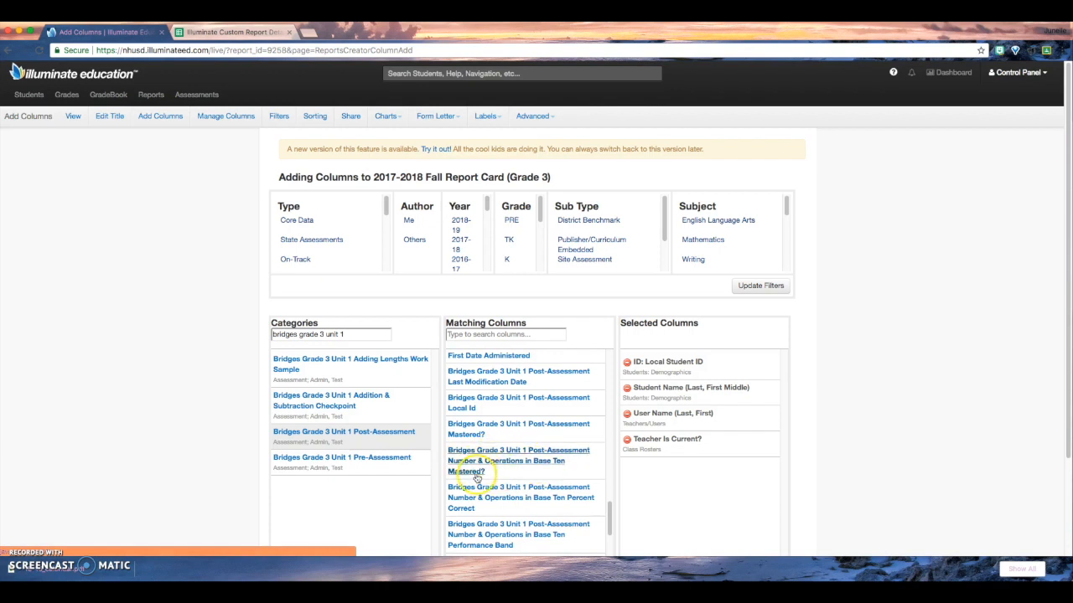
scroll(495, 474, "down", 2)
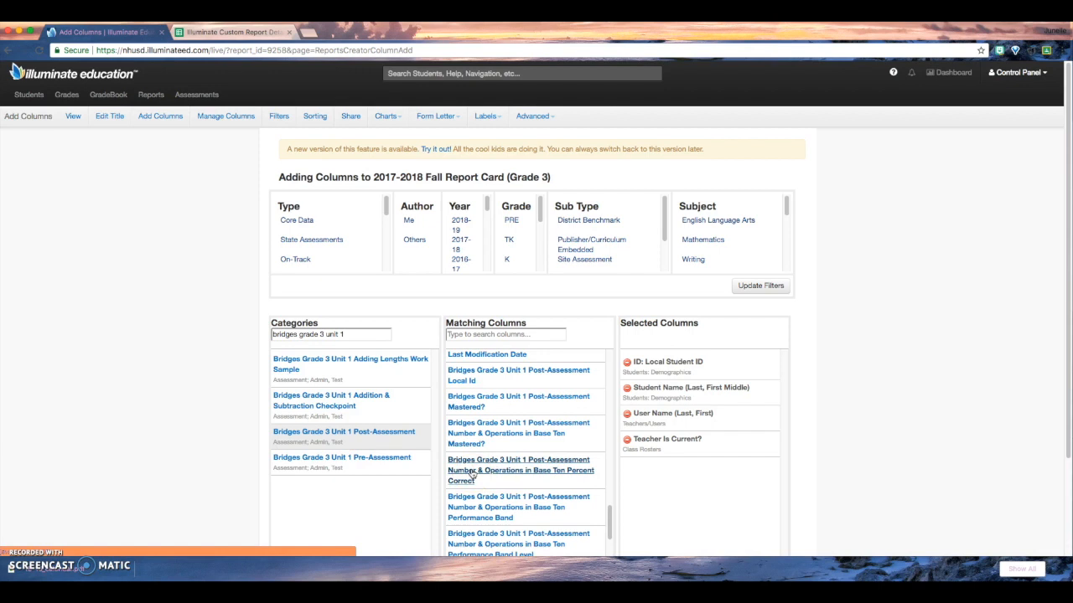
left_click(472, 471)
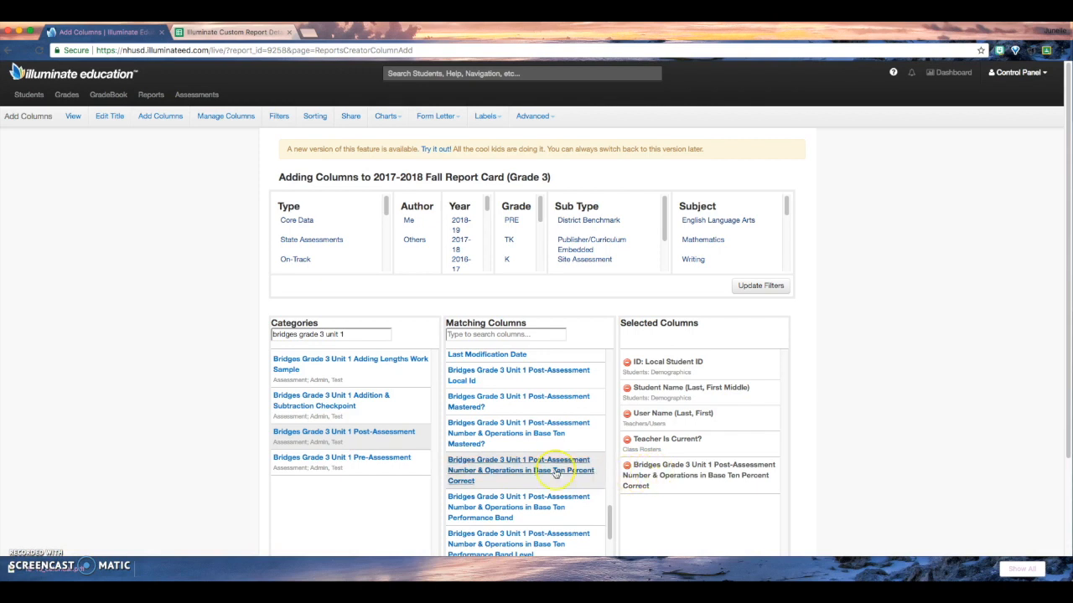
Select the Operations & Algebraic Thinking Percent Correct column of the Bridges Grade 3 Unit 1 Post-Assessment
scroll(536, 470, "down", 1)
scroll(533, 468, "down", 2)
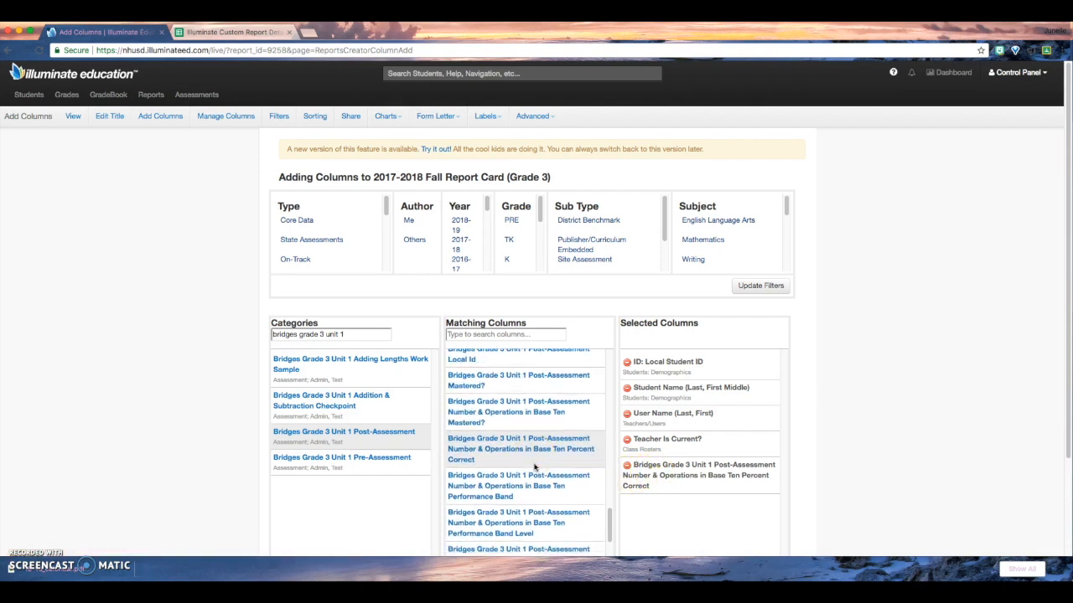
scroll(534, 467, "down", 5)
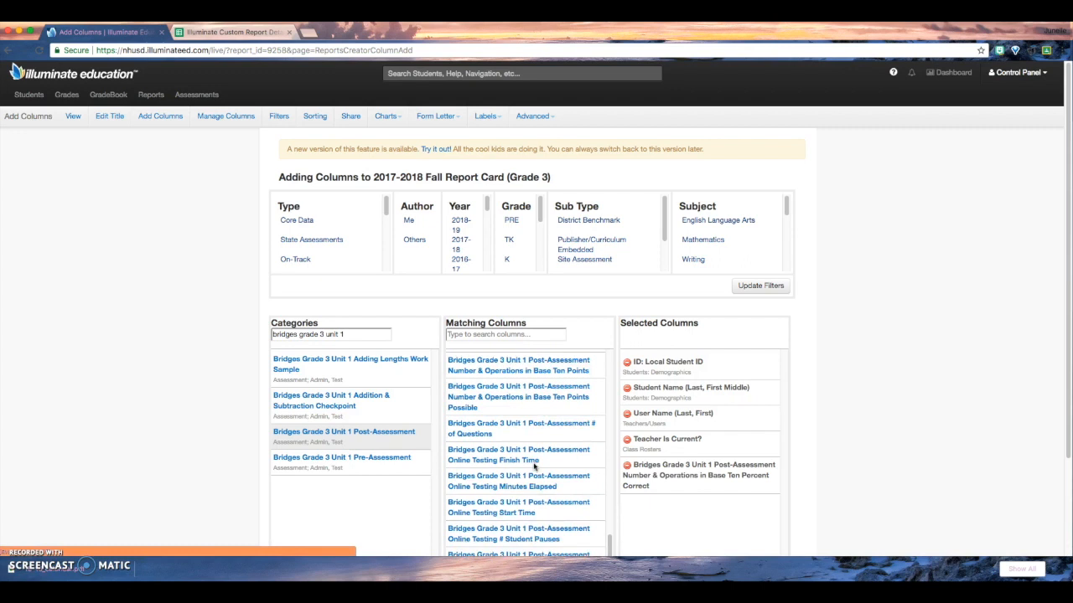
scroll(534, 467, "down", 4)
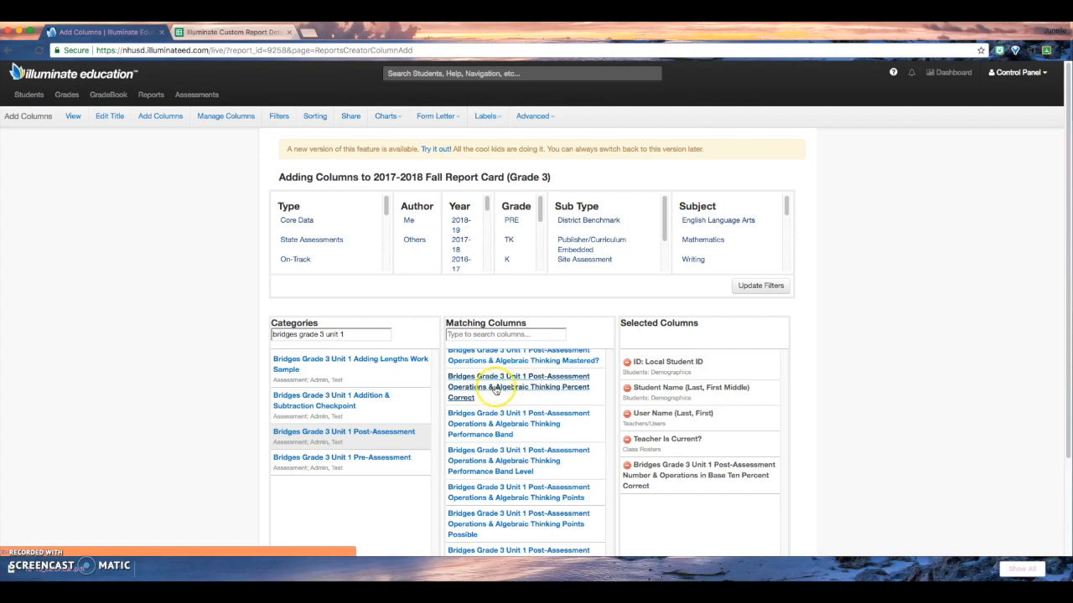
left_click(495, 388)
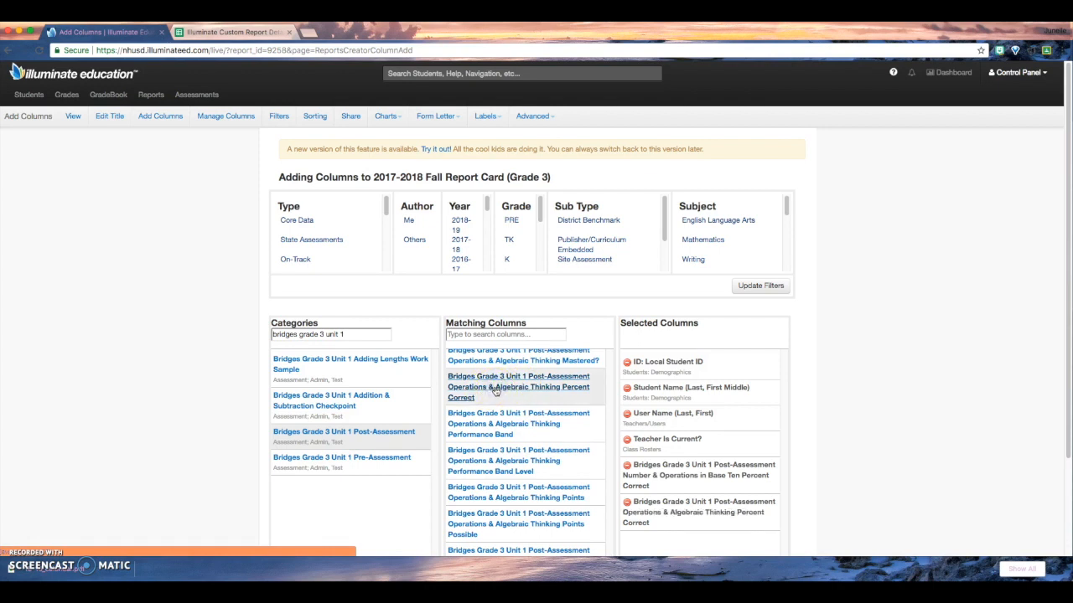
Search the categories for "bridges grade 3 unit 2" and list the columns of Bridges Grade 3 Unit 2 Post-Assessment
left_click(354, 335)
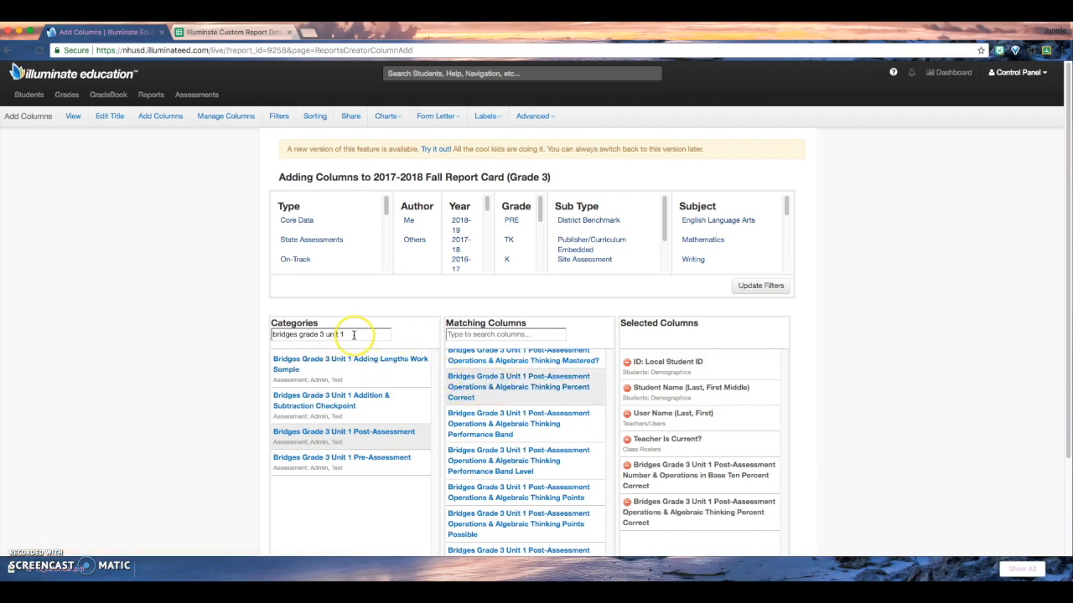
left_click(354, 336)
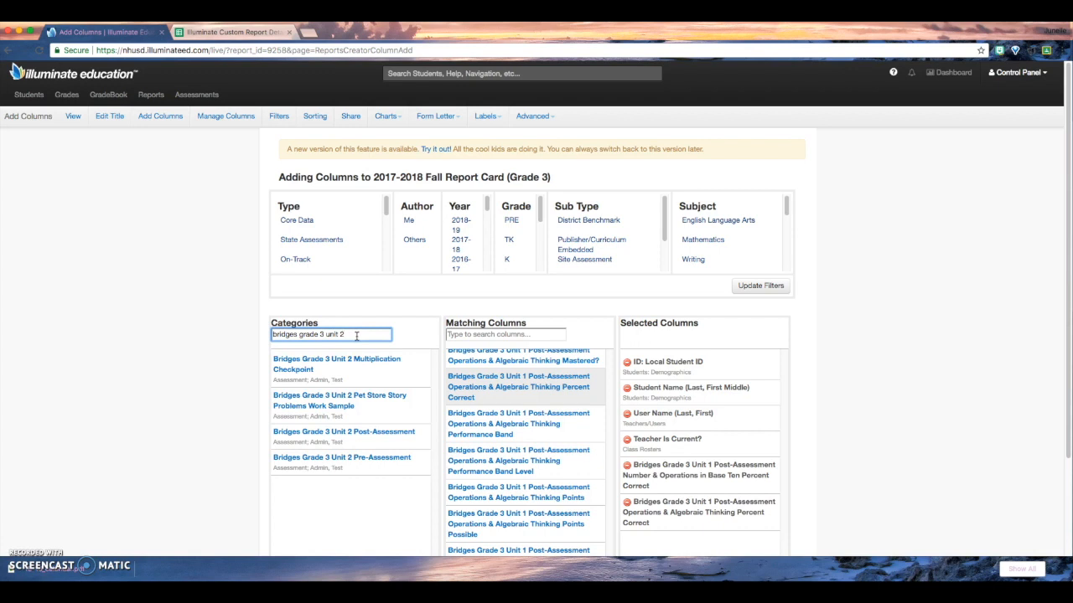
left_click(352, 433)
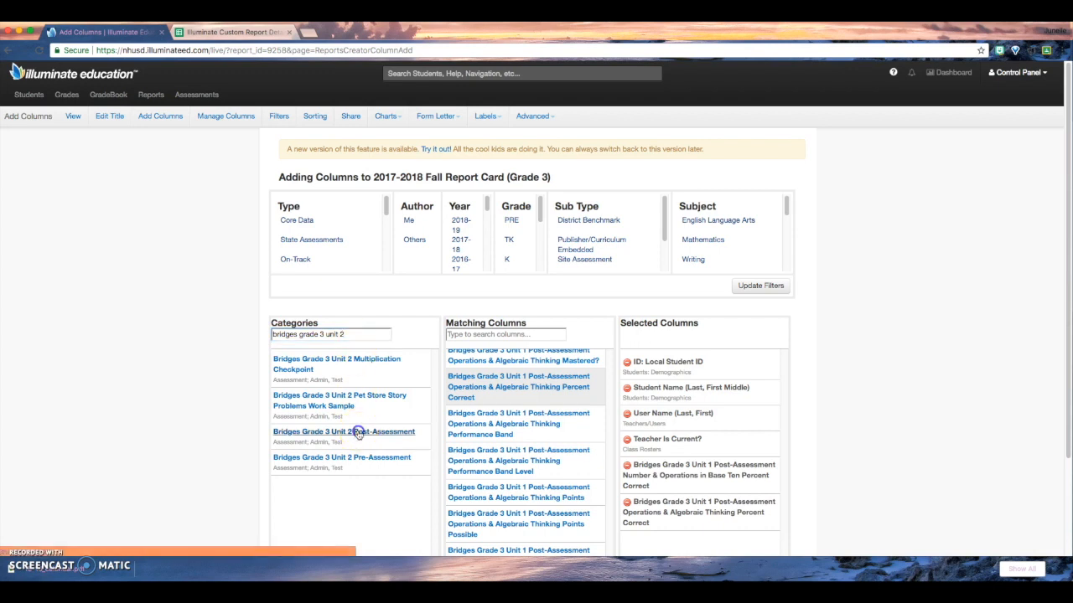
Select the Operations & Algebraic Thinking Percent Correct column of the Bridges Grade 3 Unit 2 Post-Assessment
scroll(545, 431, "down", 5)
scroll(545, 432, "down", 8)
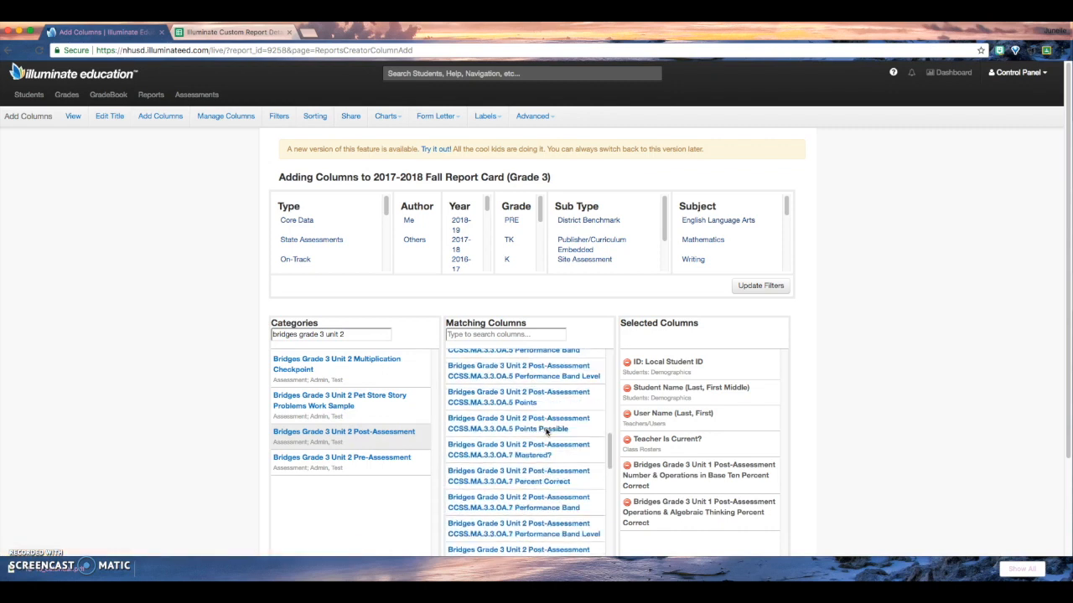
scroll(546, 432, "down", 10)
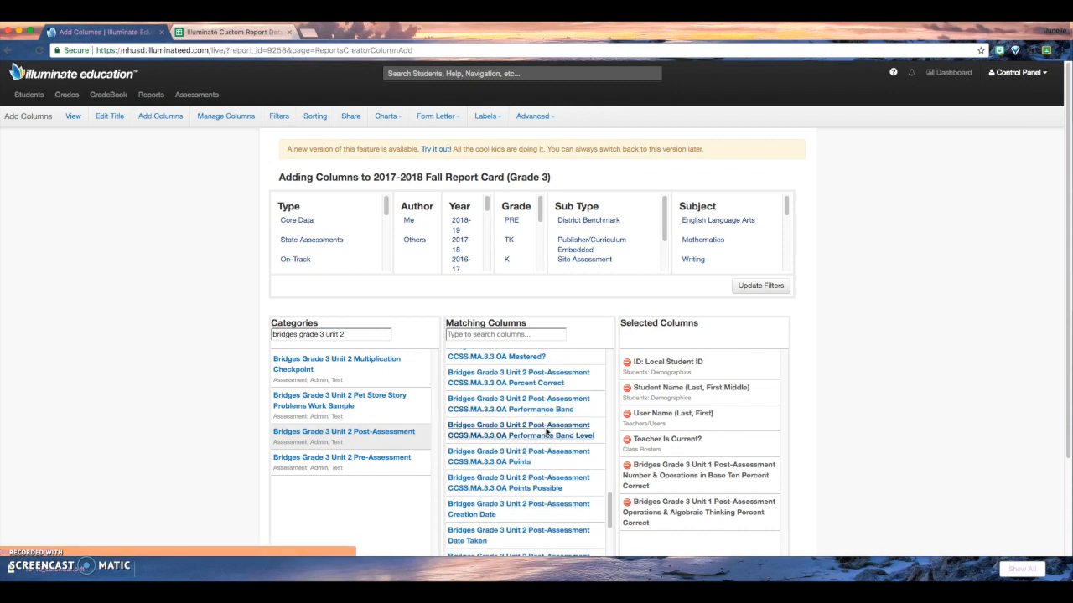
scroll(546, 432, "down", 4)
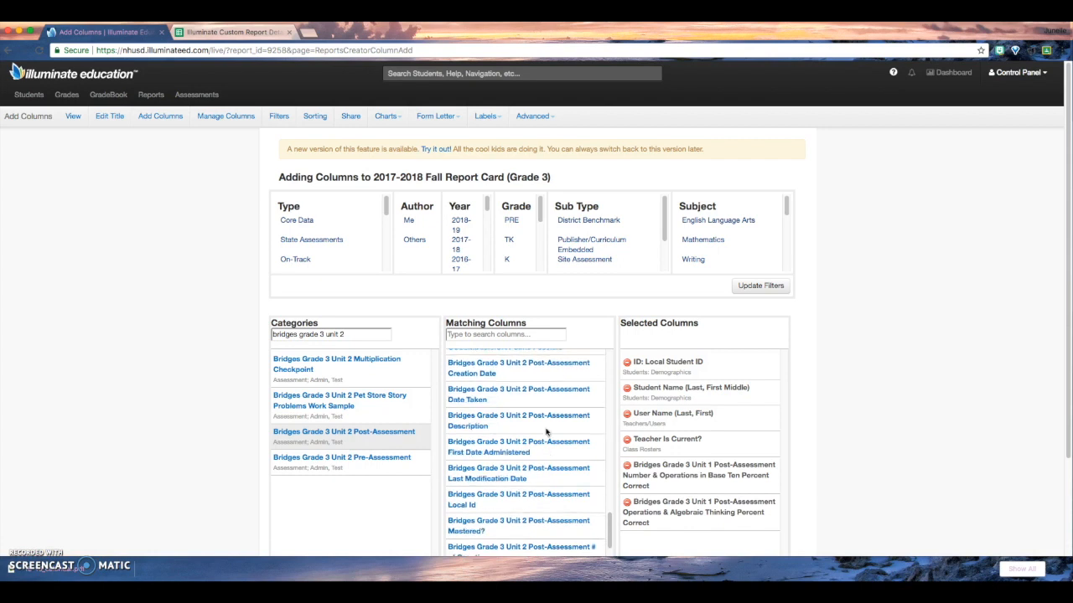
scroll(545, 432, "down", 3)
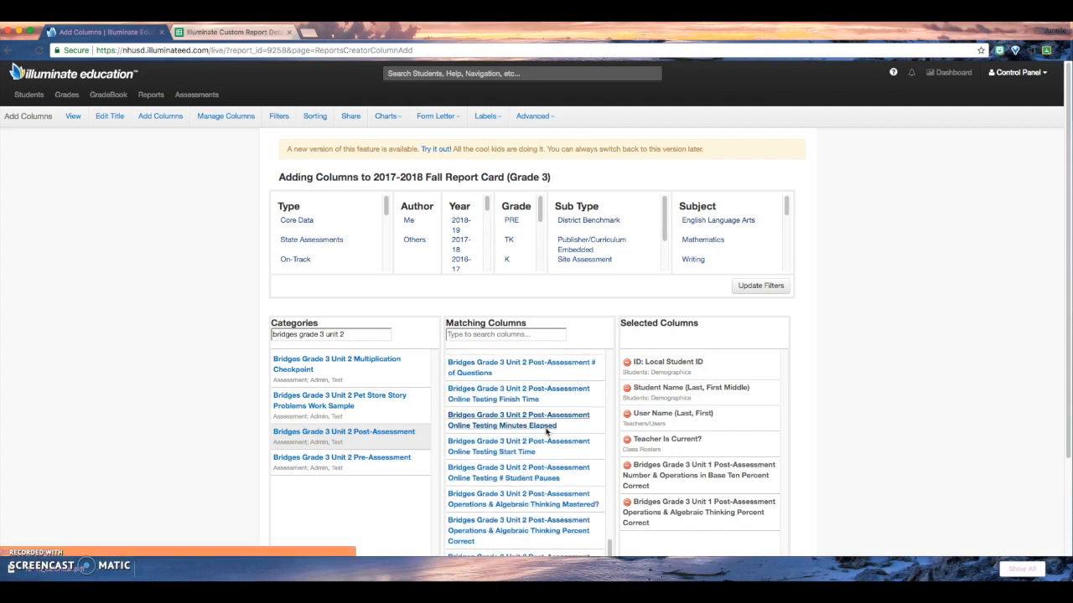
scroll(546, 431, "down", 2)
scroll(519, 449, "down", 1)
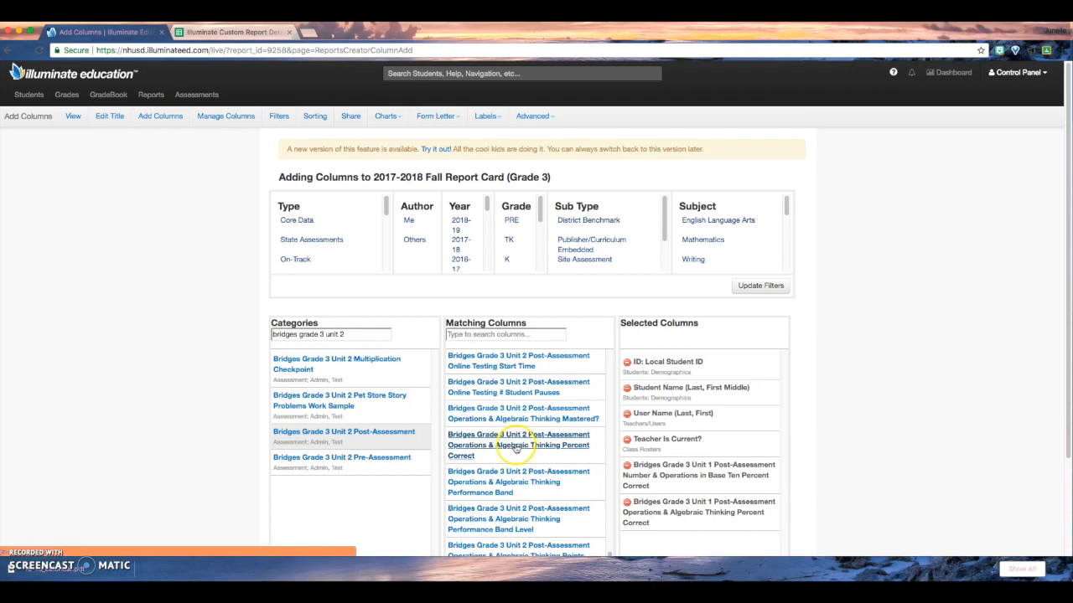
left_click(516, 448)
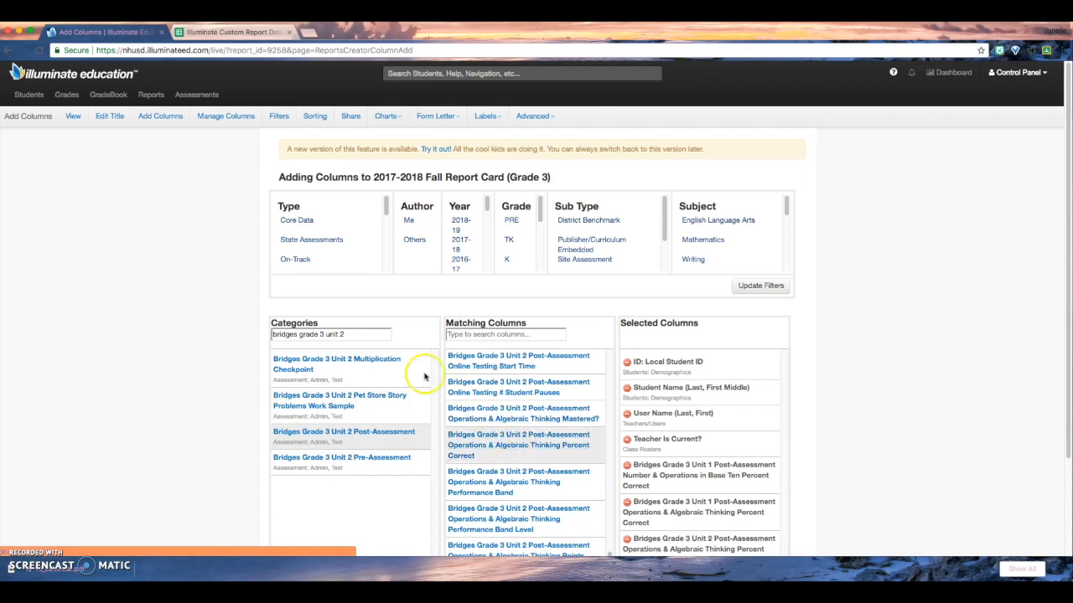
Search the categories for "bridges grade 3 unit 3" and select the Post-Assessment's Number & Operations in Base Ten Percent Correct column
left_click(365, 333)
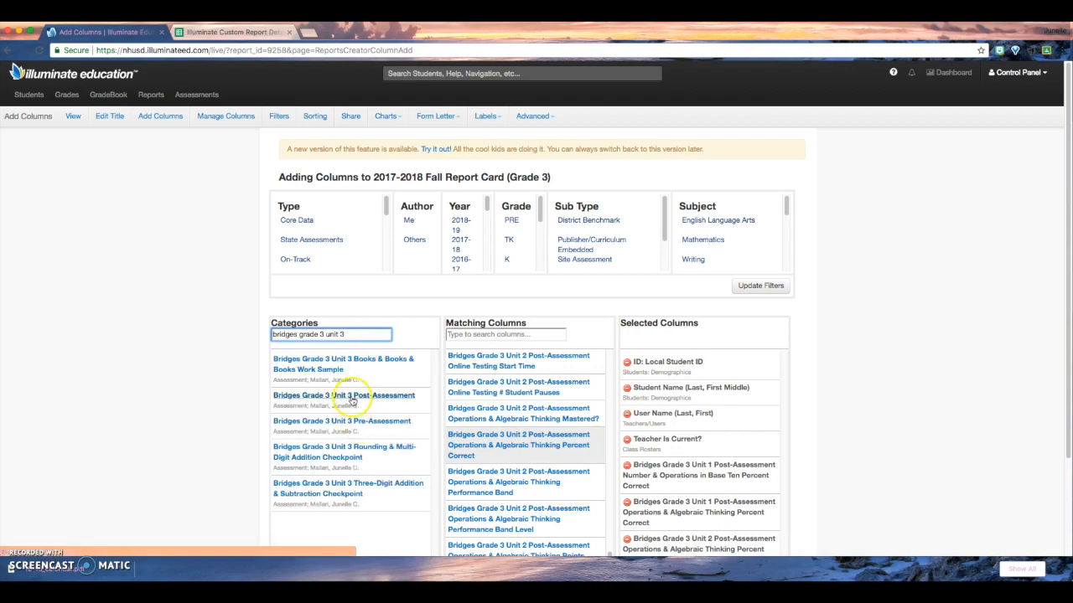
left_click(352, 399)
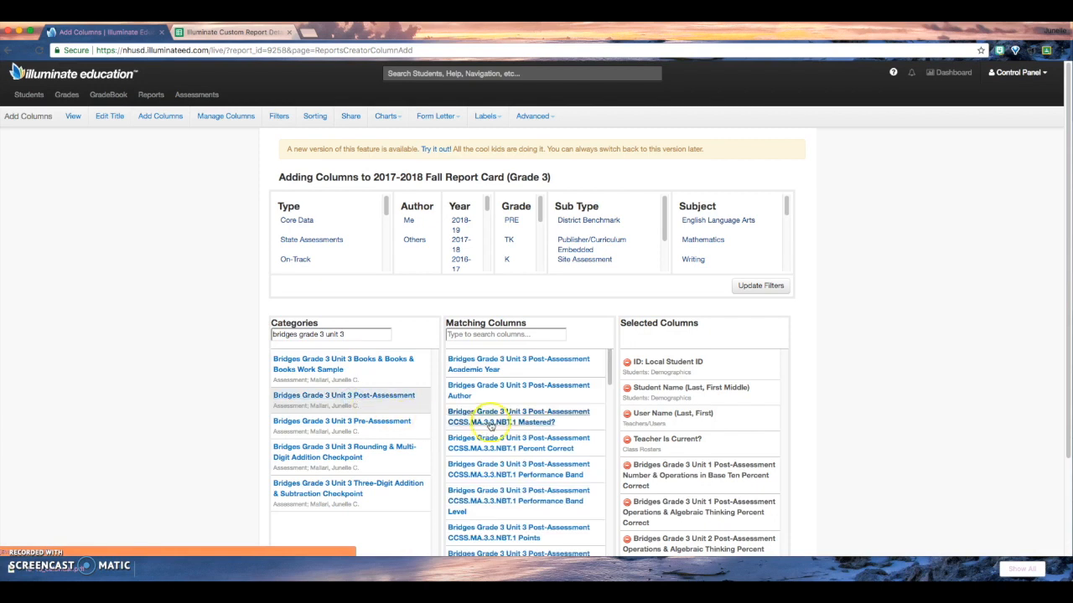
scroll(540, 419, "down", 5)
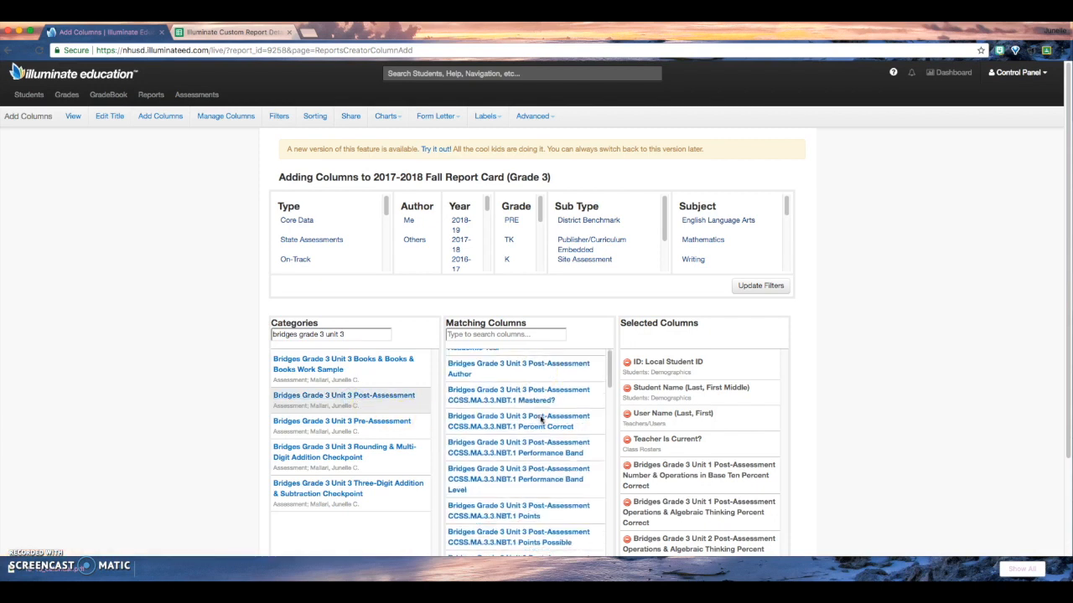
scroll(541, 419, "down", 10)
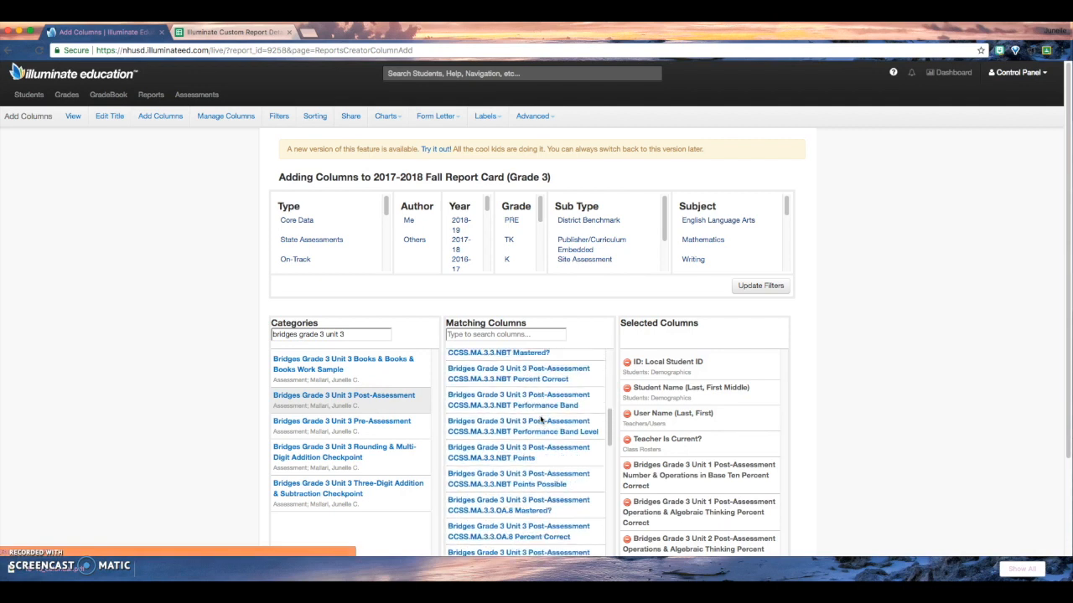
scroll(540, 419, "down", 10)
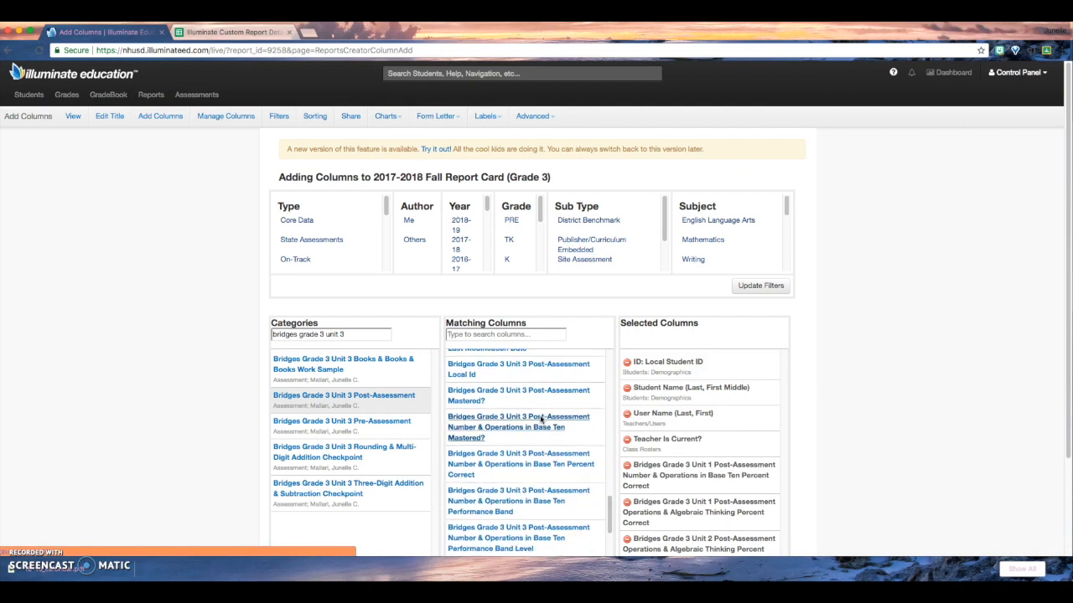
left_click(521, 463)
Select the Operations & Algebraic Thinking Percent Correct column of the Bridges Grade 3 Unit 3 Post-Assessment
scroll(523, 463, "down", 3)
scroll(523, 464, "down", 6)
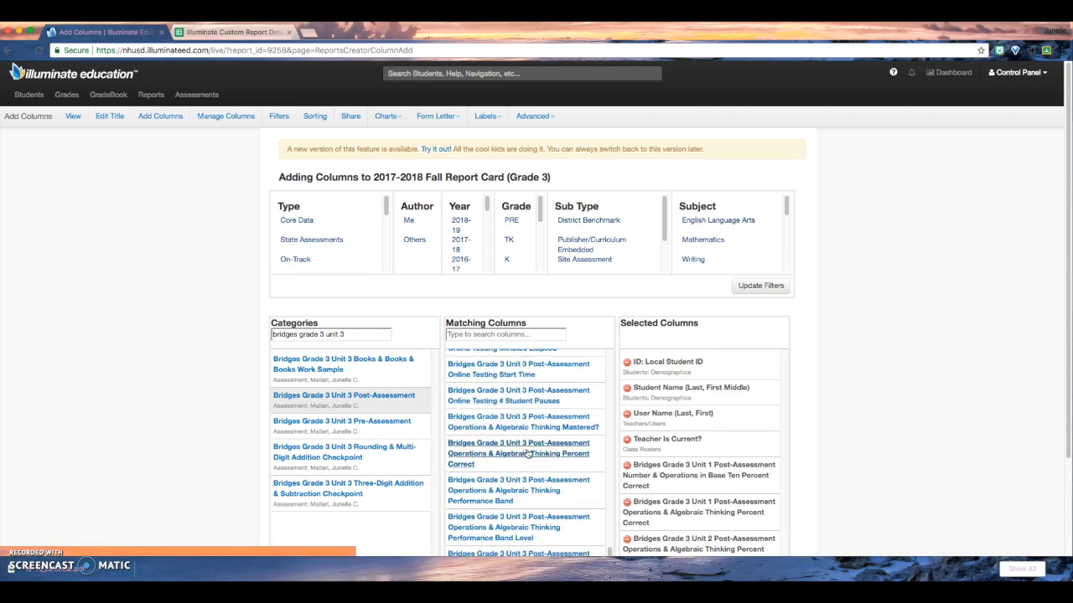
left_click(516, 455)
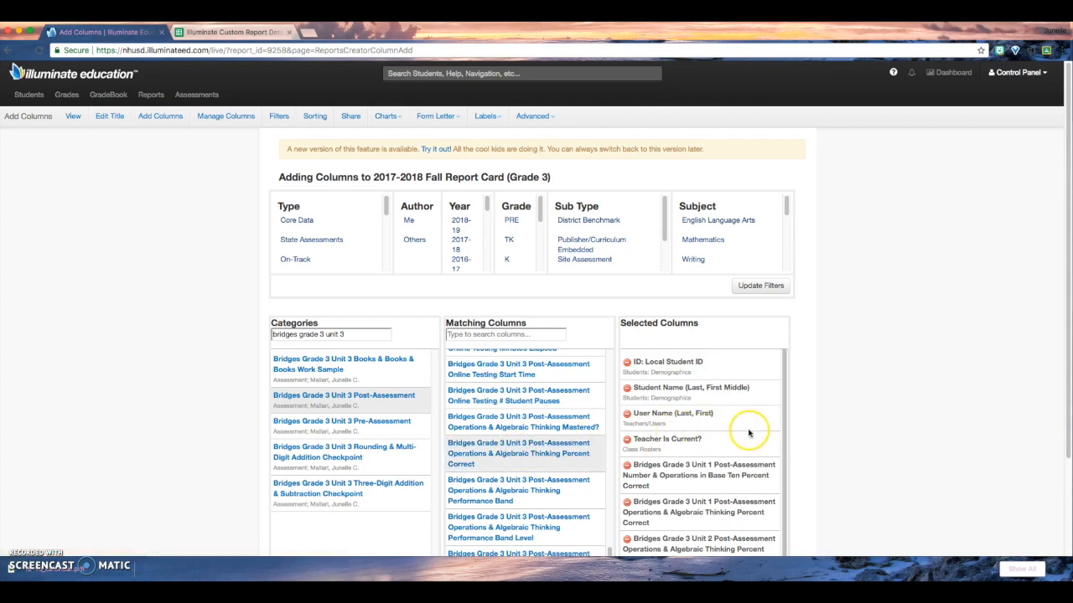
Review the list of selected columns and add them all to the report
scroll(749, 433, "down", 1)
scroll(938, 409, "down", 3)
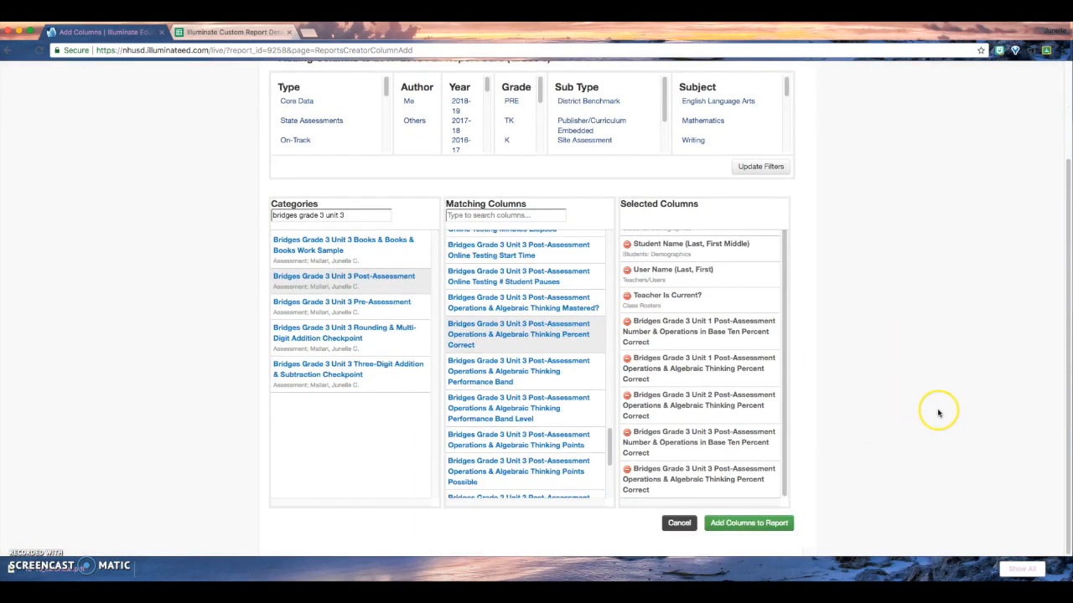
scroll(703, 352, "up", 1)
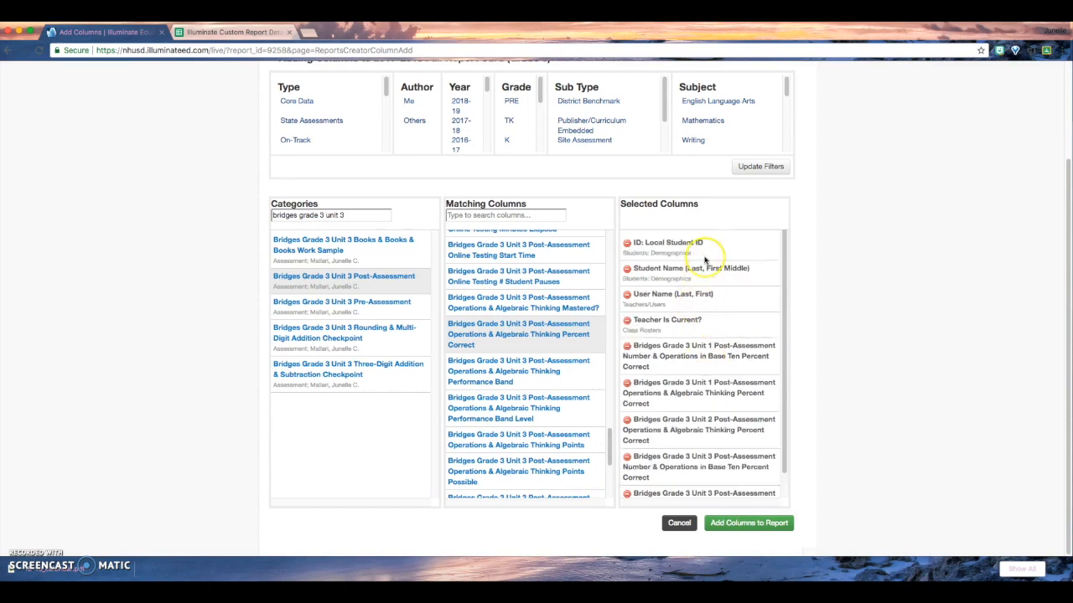
scroll(688, 405, "down", 1)
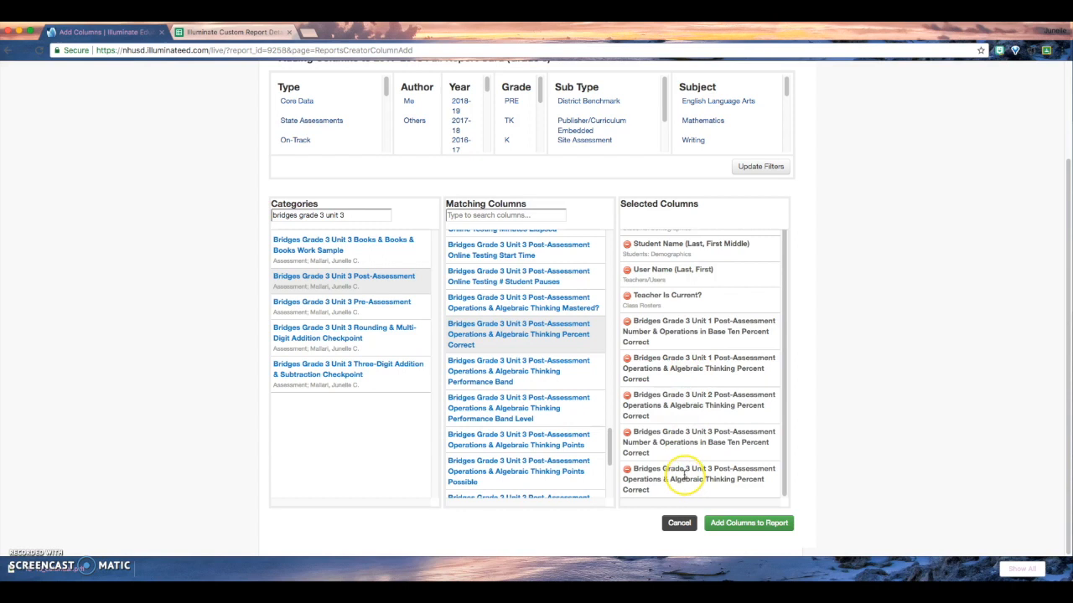
left_click(737, 523)
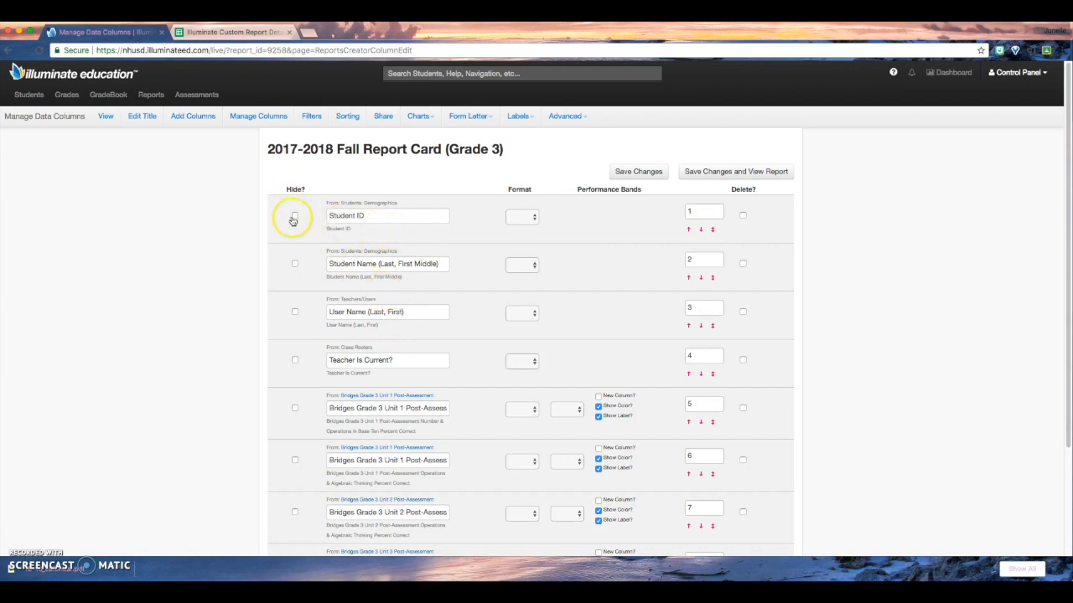
Hide the User Name (Last, First) and Teacher Is Current? columns, and save the changes to view the report
left_click(295, 362)
left_click(294, 313)
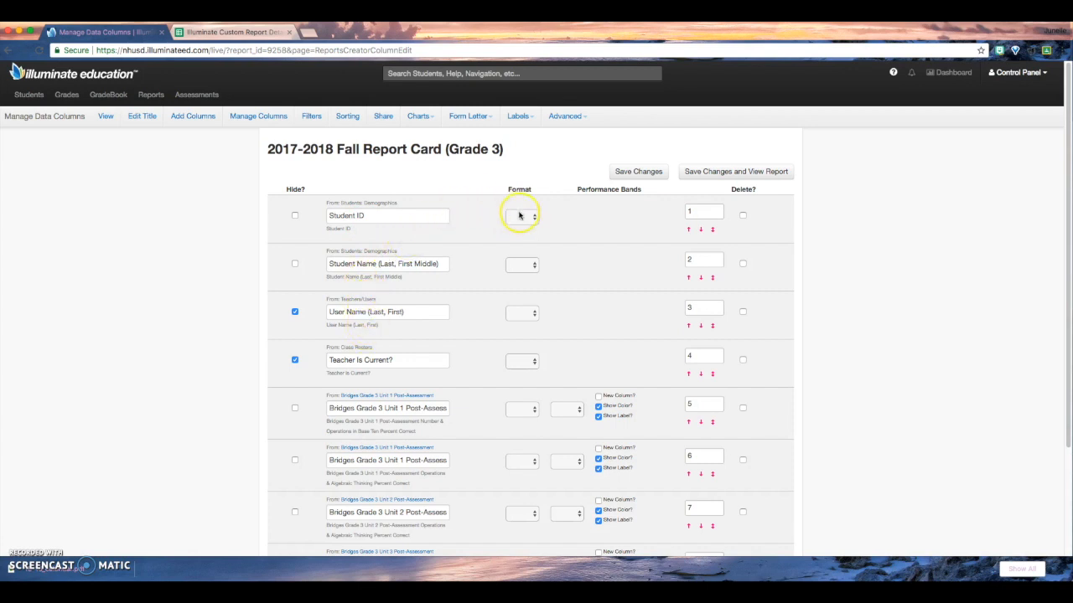
left_click(531, 409)
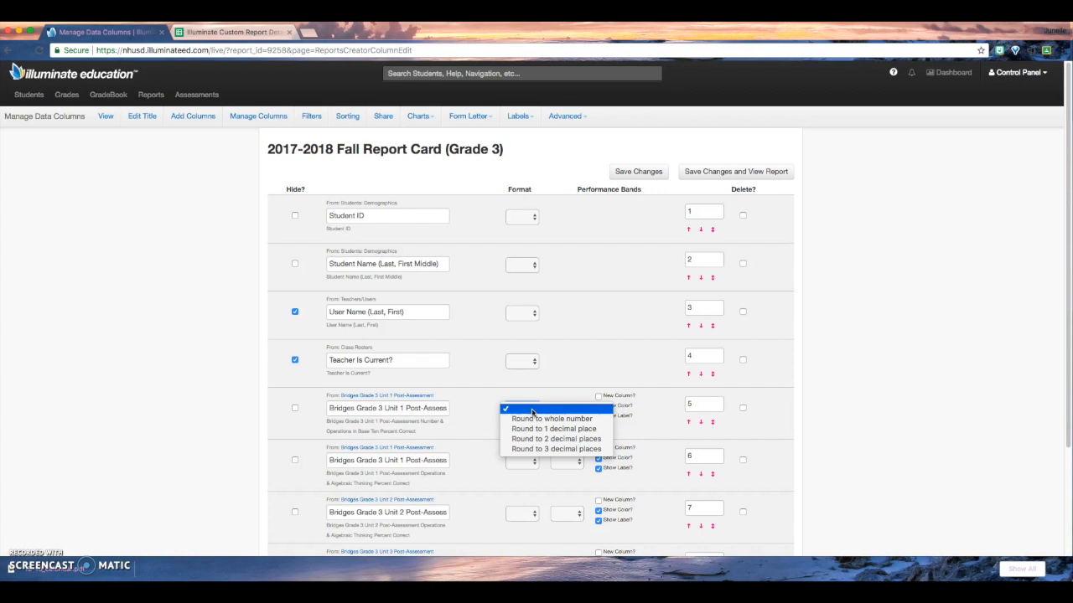
left_click(539, 389)
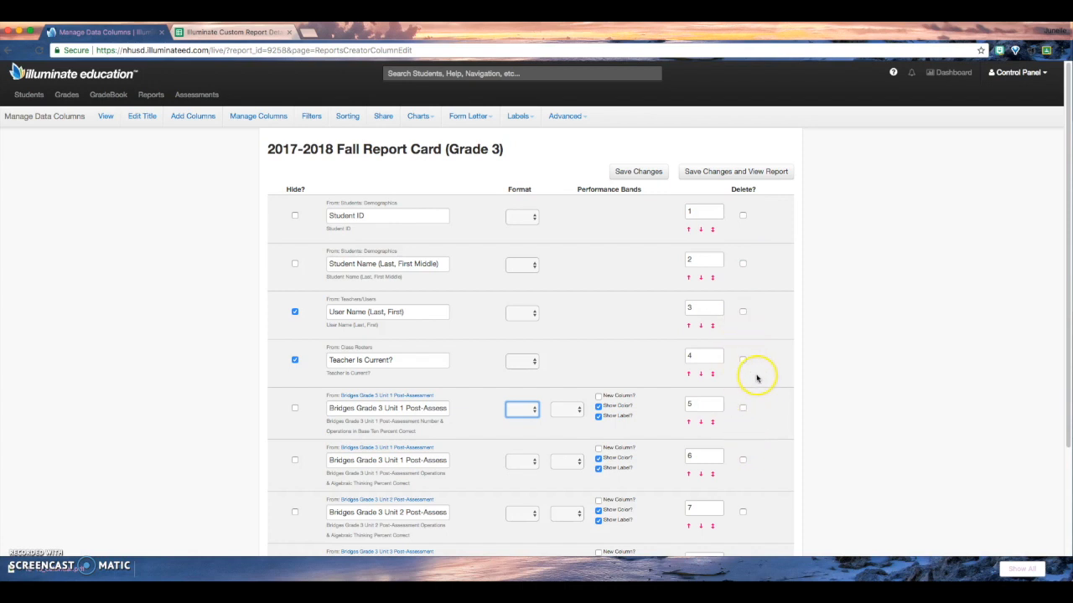
scroll(754, 377, "down", 3)
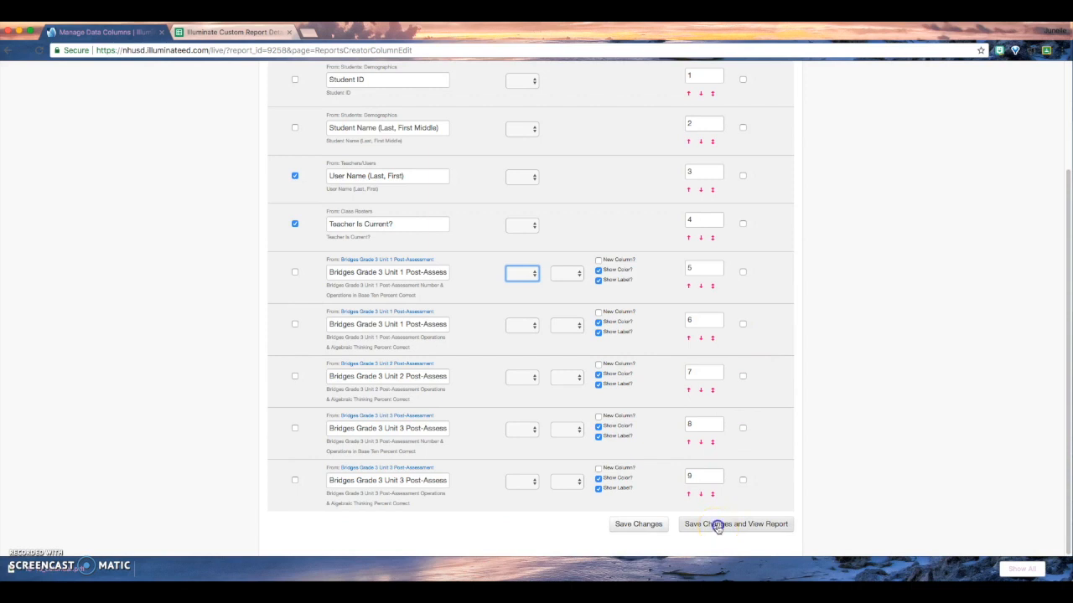
left_click(717, 525)
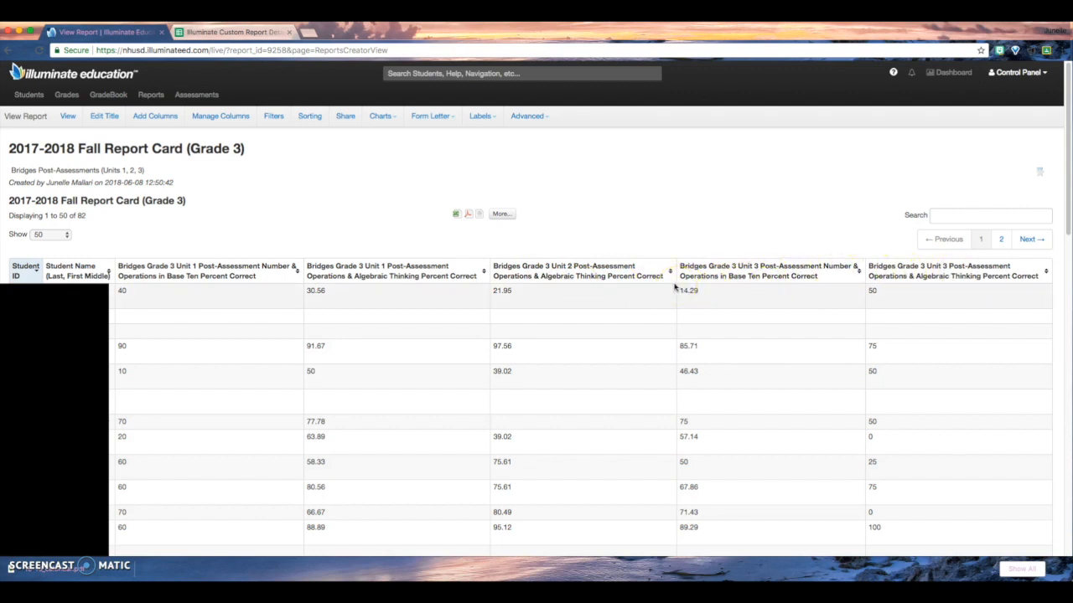
Set the format of all five Bridges Grade 3 Post-Assessment columns to Round to whole number
left_click(213, 119)
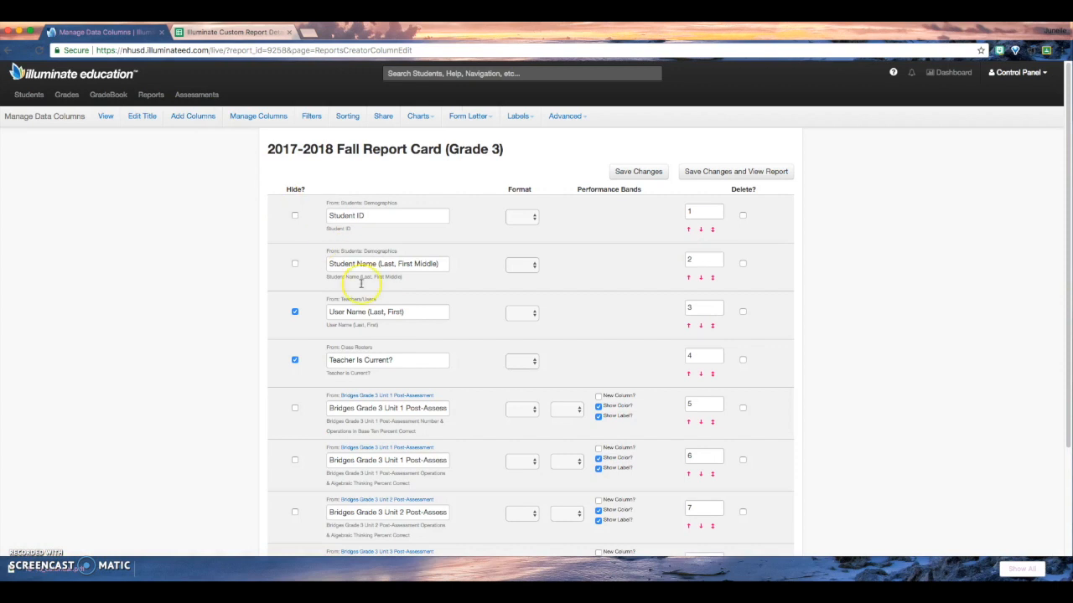
scroll(455, 323, "down", 3)
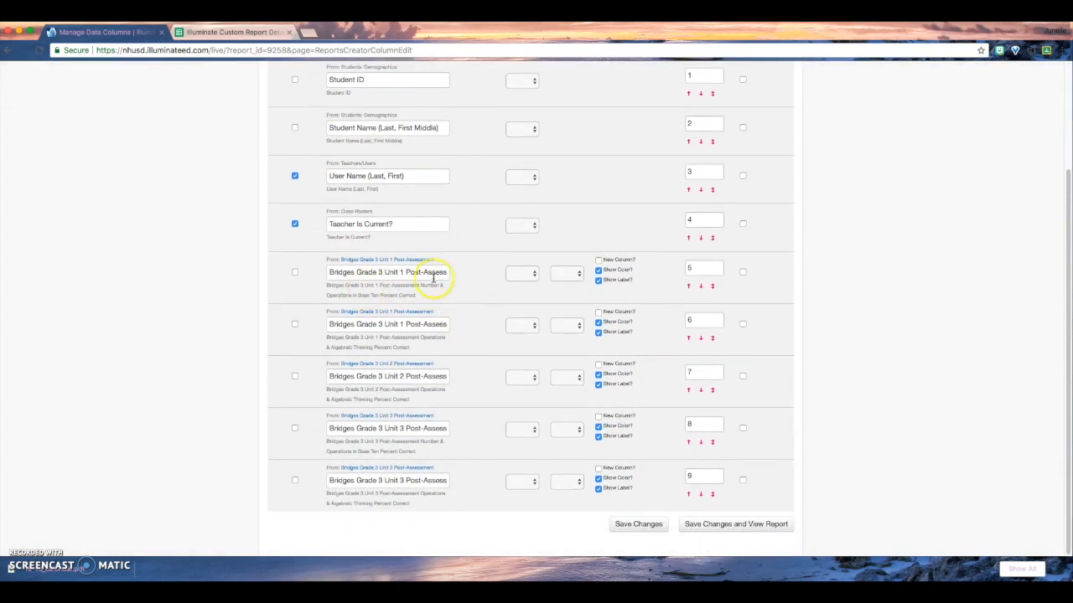
left_click(533, 274)
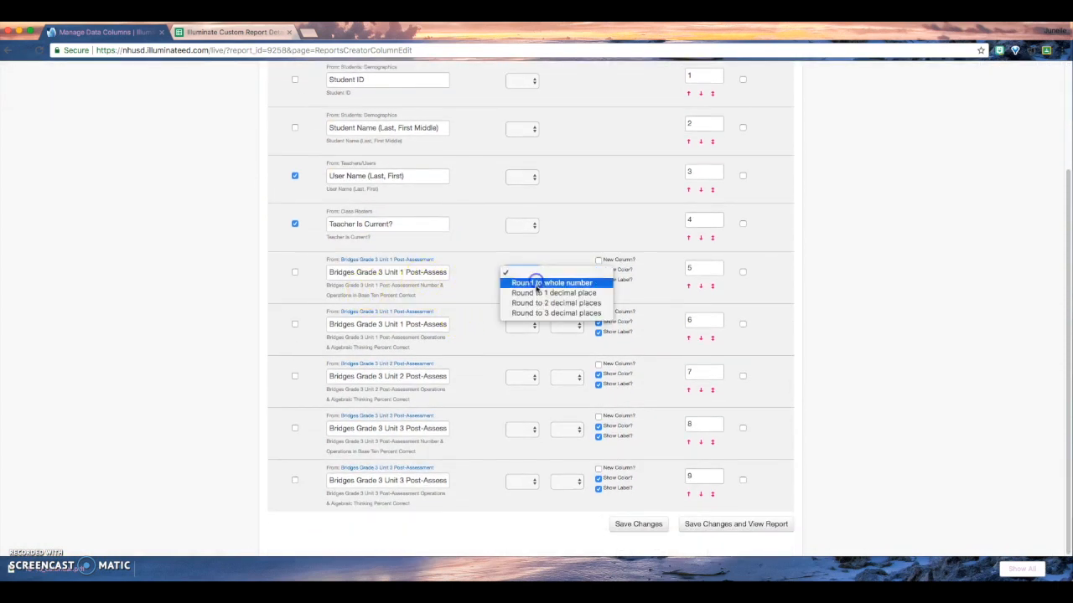
left_click(536, 283)
left_click(531, 325)
left_click(533, 335)
left_click(533, 377)
left_click(526, 402)
left_click(533, 430)
left_click(534, 439)
left_click(532, 481)
left_click(533, 490)
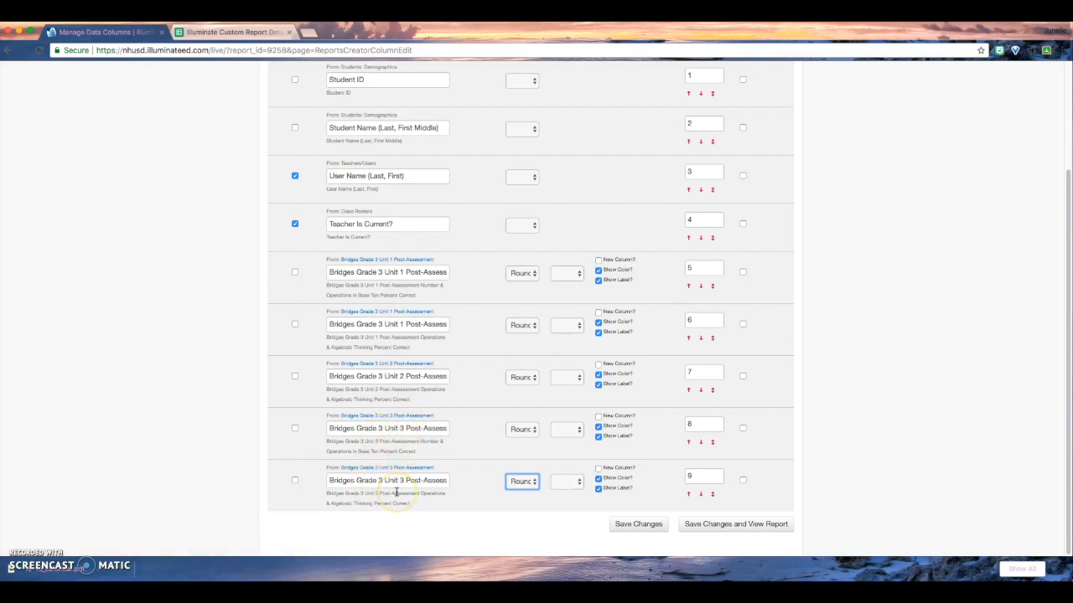
Reorder the Bridges columns with Operations & Algebraic Thinking Units 1–3 at 5–7 and Number & Operations Units 1 and 3 at 8–9, saving to the report view
left_click(688, 269)
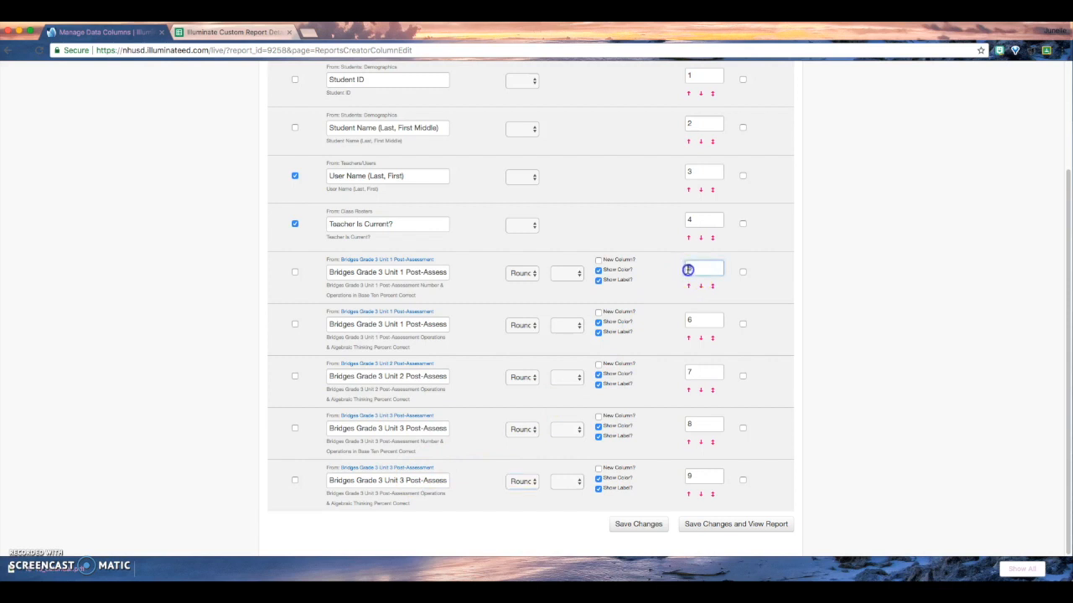
type("8")
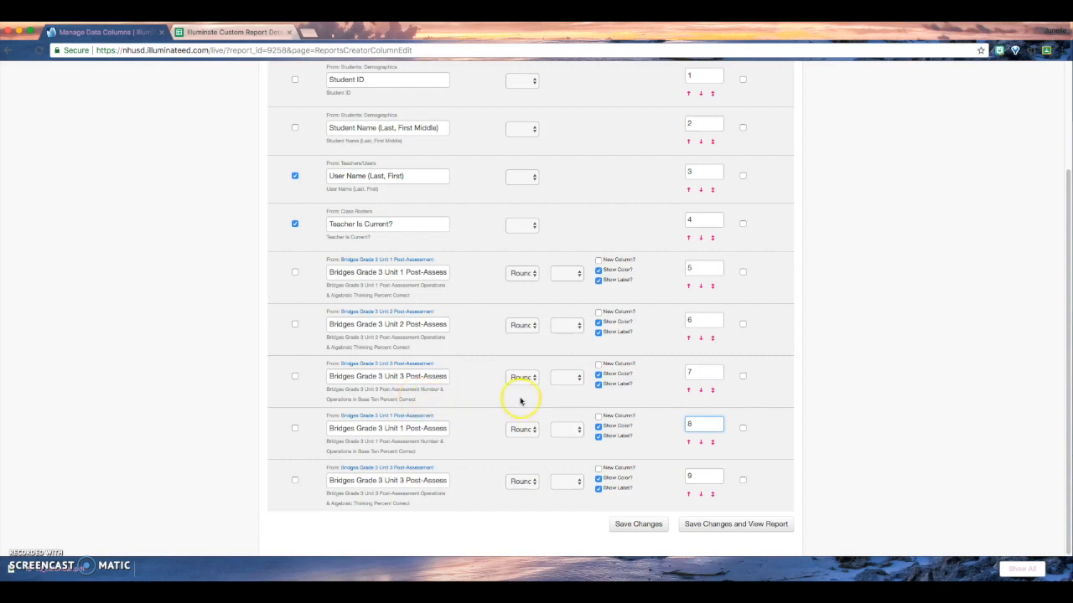
left_click(686, 375)
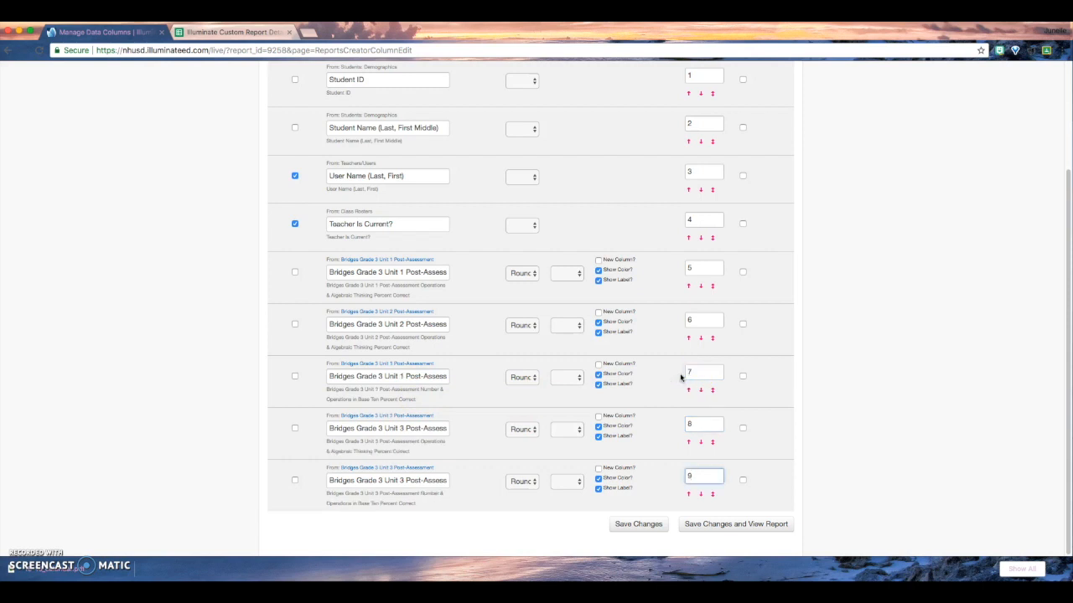
left_click(688, 443)
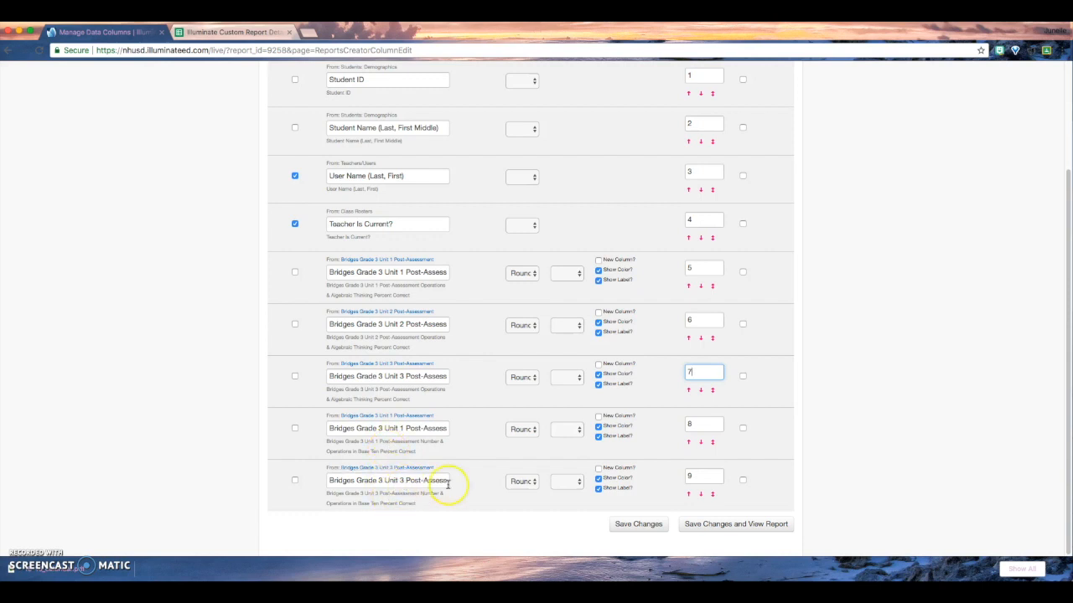
left_click(710, 525)
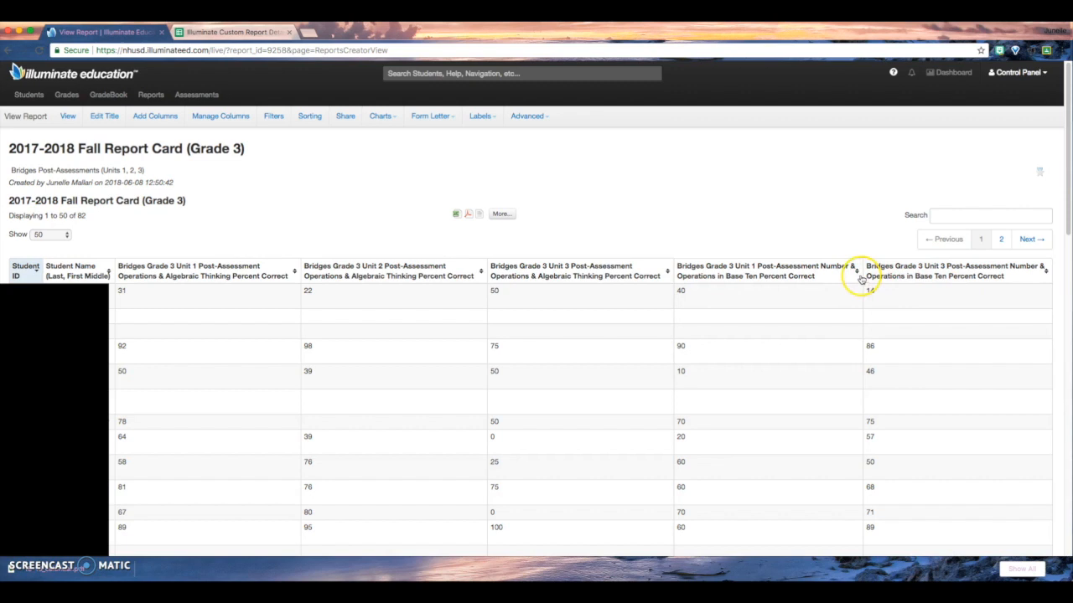
Start a new calculation column and name it "Overall Operations & Algebraic Thinking"
left_click(544, 121)
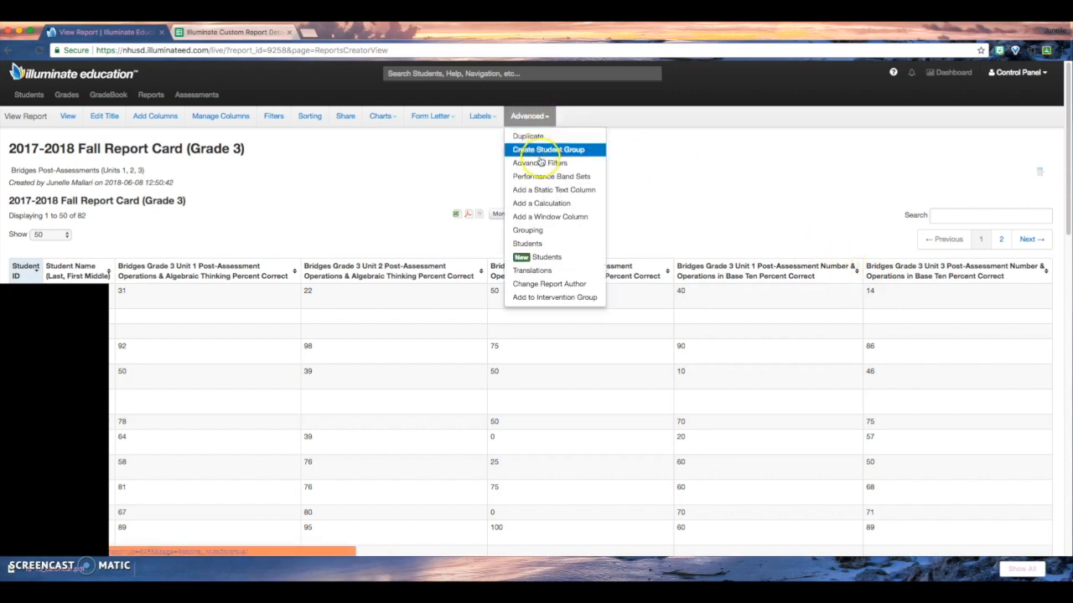
left_click(542, 205)
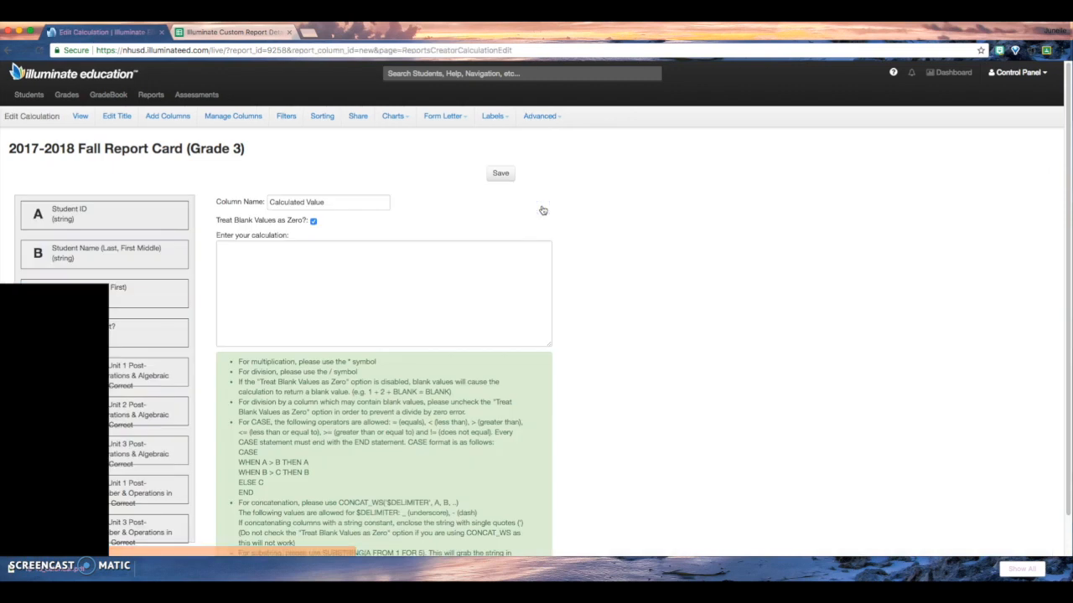
scroll(75, 317, "down", 1)
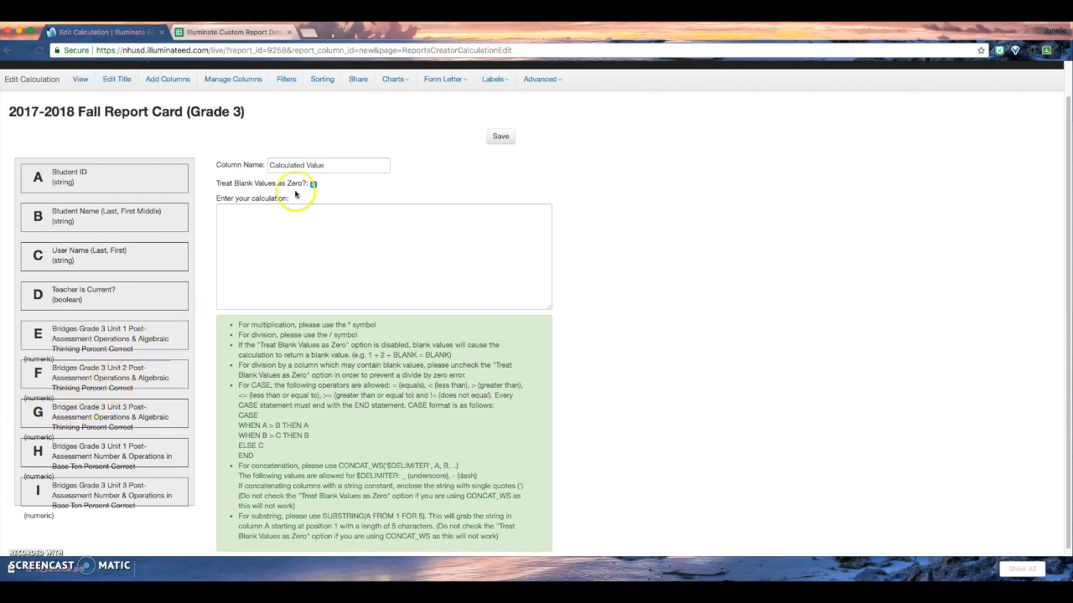
left_click_drag(336, 165, 257, 164)
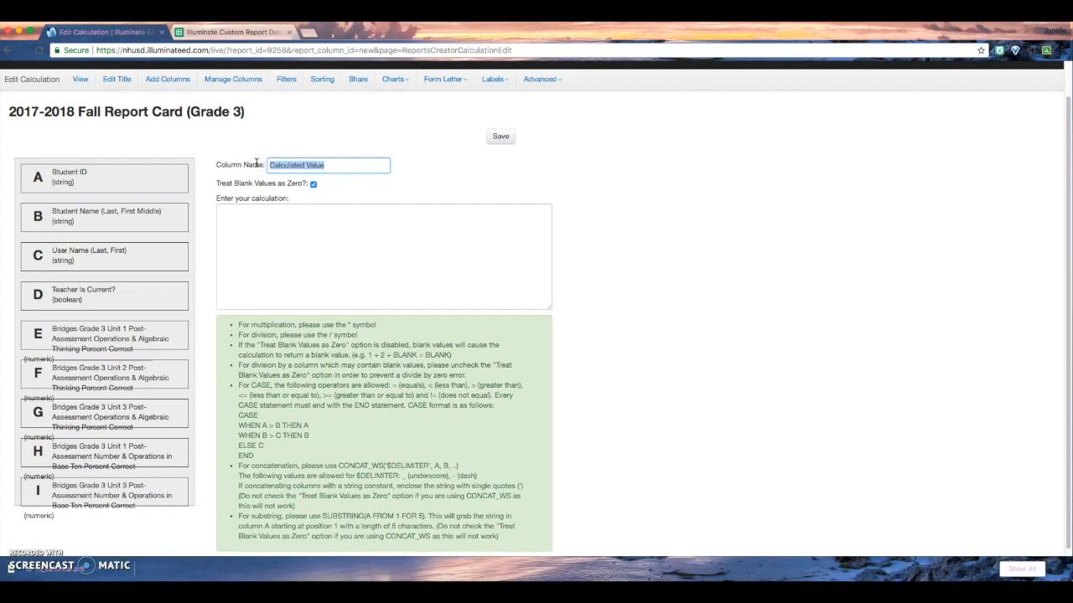
type("Overall Operations & Algebr")
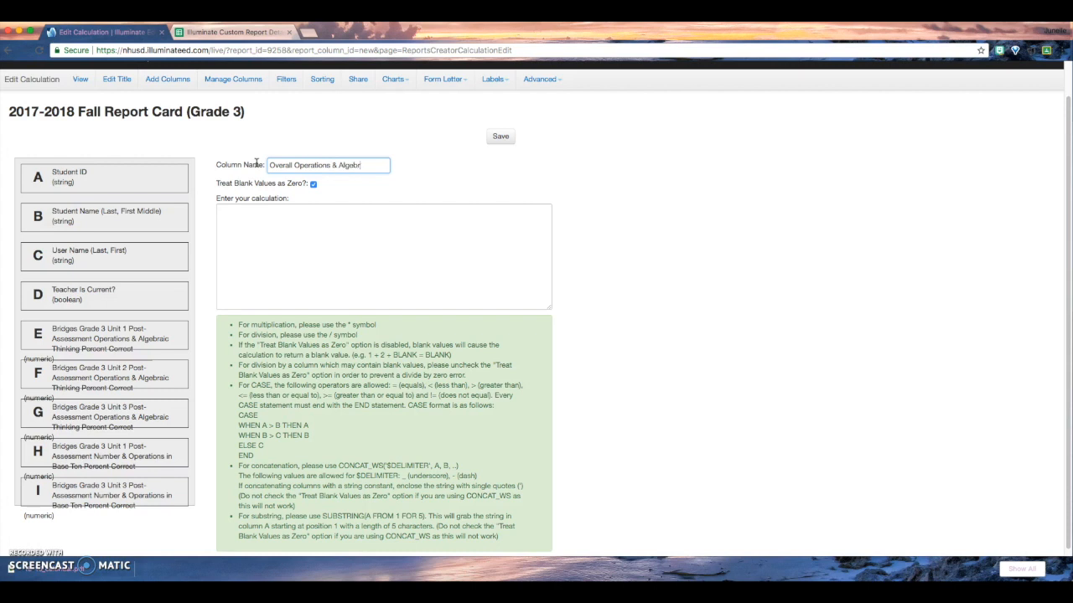
type("aic Thinking")
Enter the calculation (E+F+G)/3 for the Operations & Algebraic Thinking average, save it and view the report
left_click(243, 211)
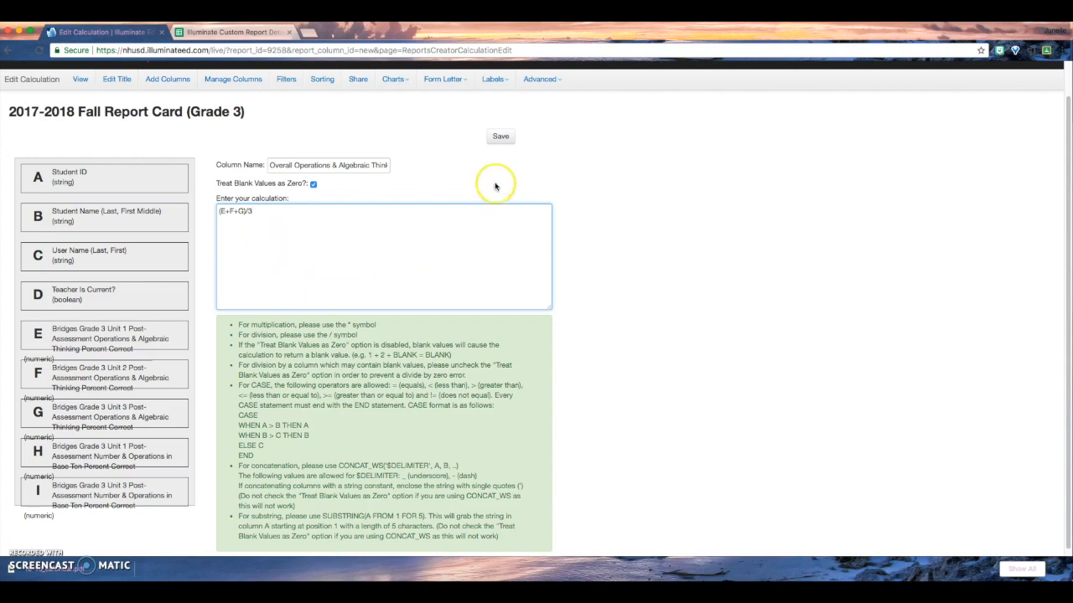
left_click(497, 137)
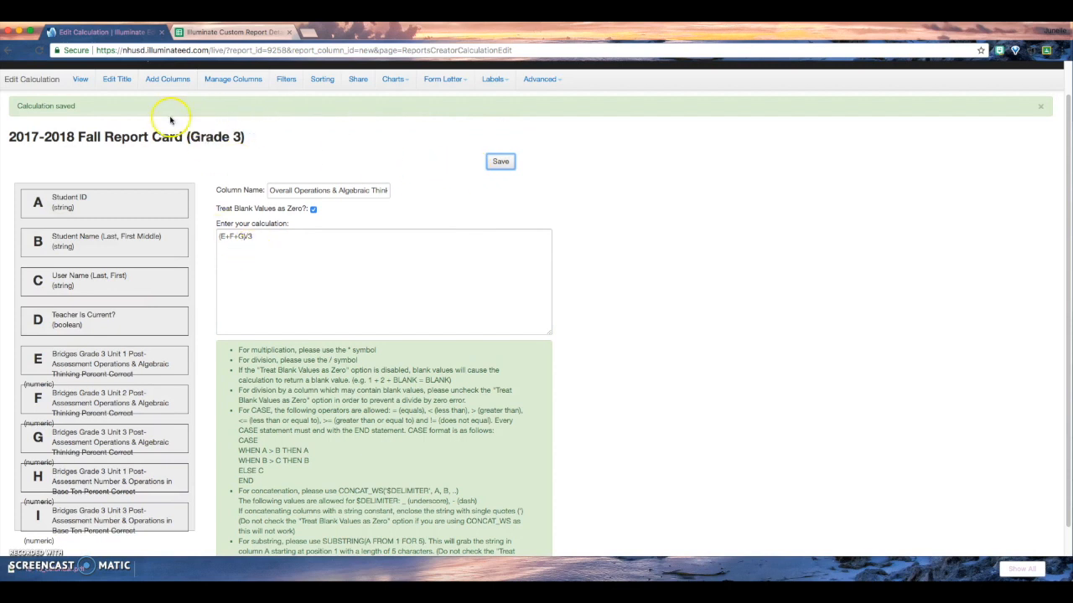
left_click(77, 79)
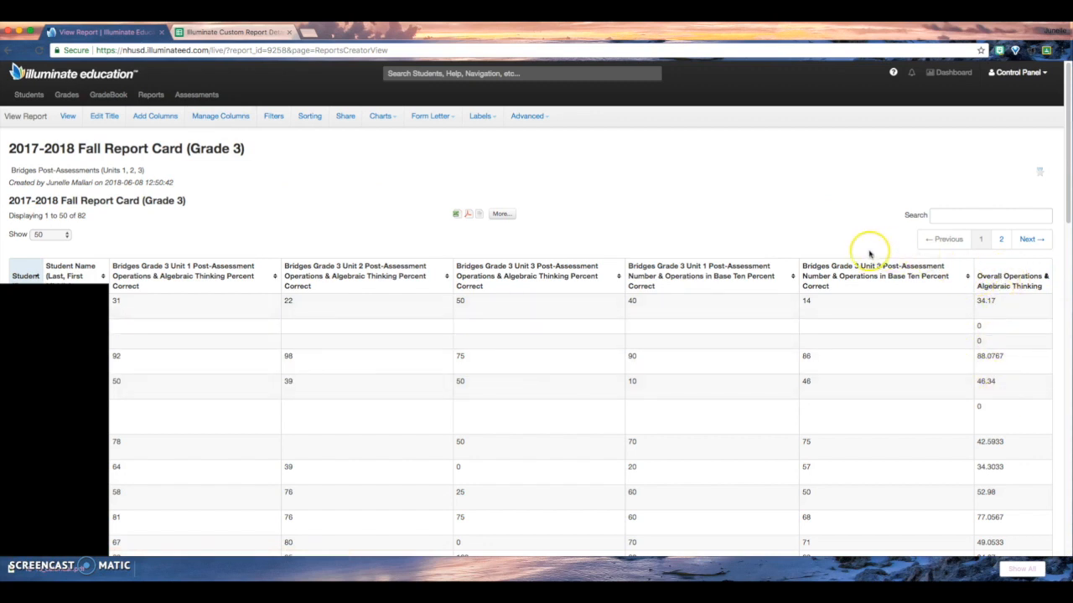
Start another calculation column and name it "Overall Number & Operations in Base Ten"
left_click(526, 116)
left_click(536, 203)
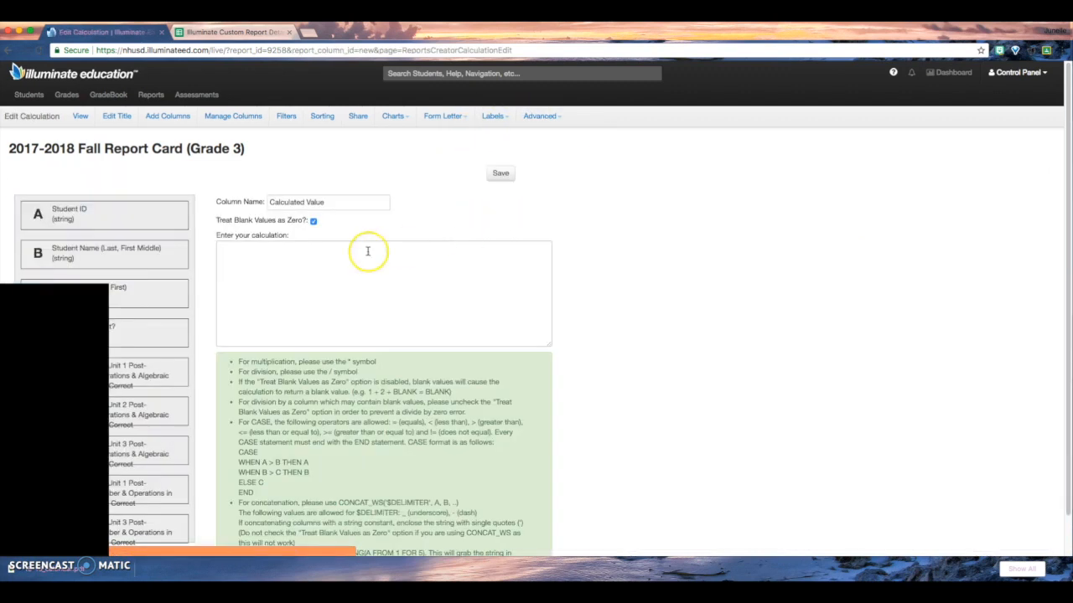
triple_click(293, 203)
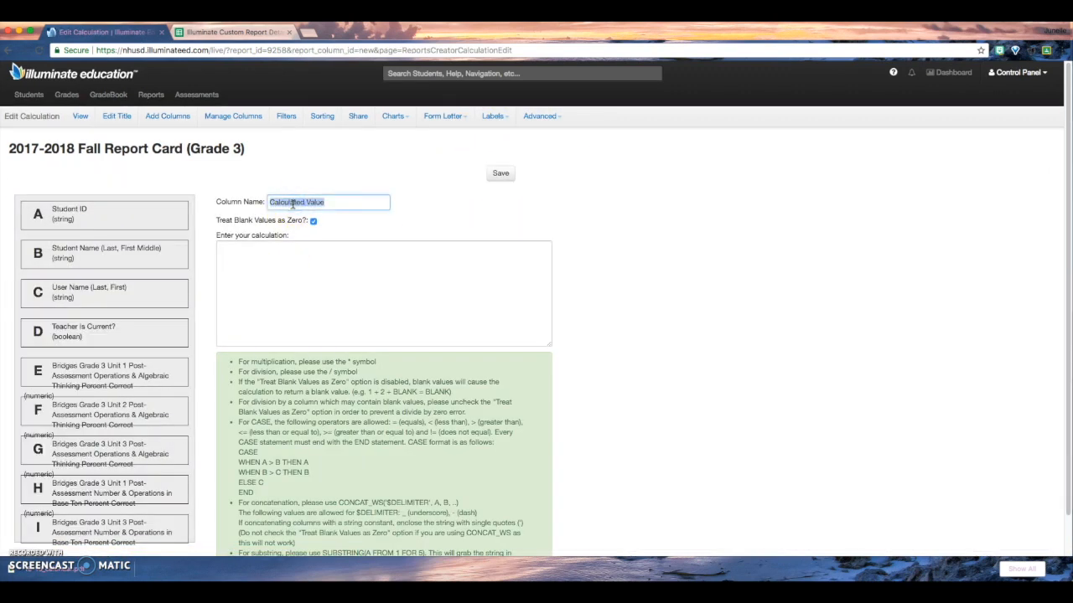
type("Ov")
type("& Operations")
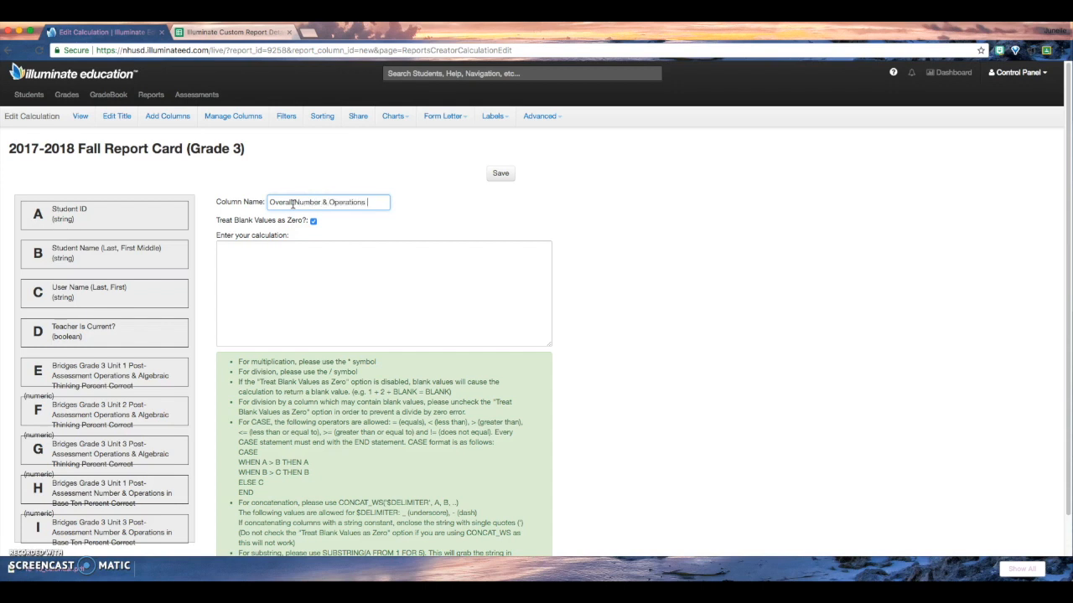
type("Base Ten")
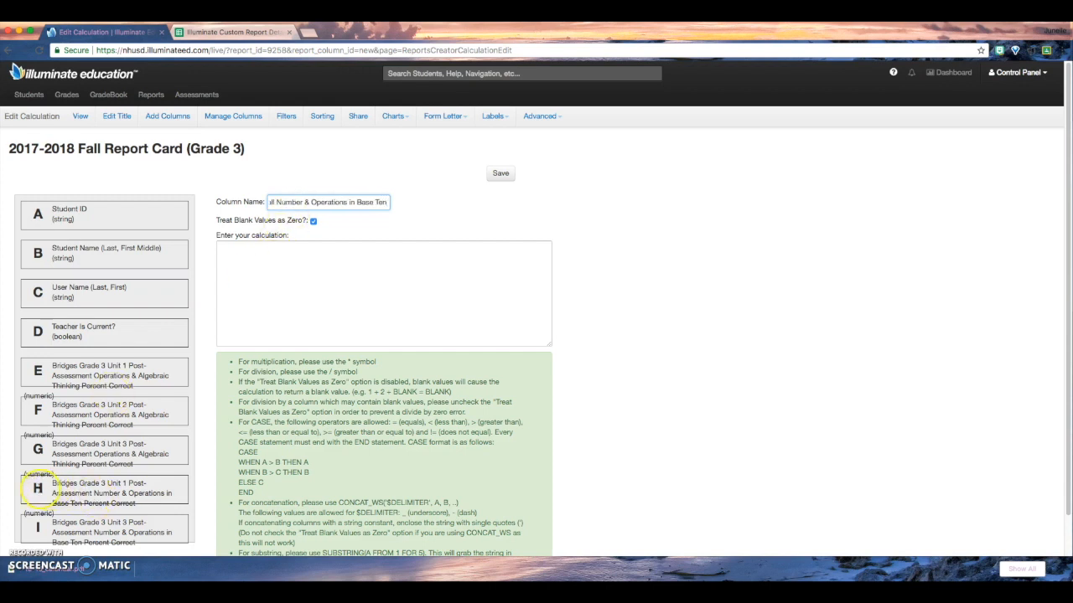
Enter the calculation (H+I)/2 for the Number & Operations in Base Ten average, save it and view the report
left_click(288, 294)
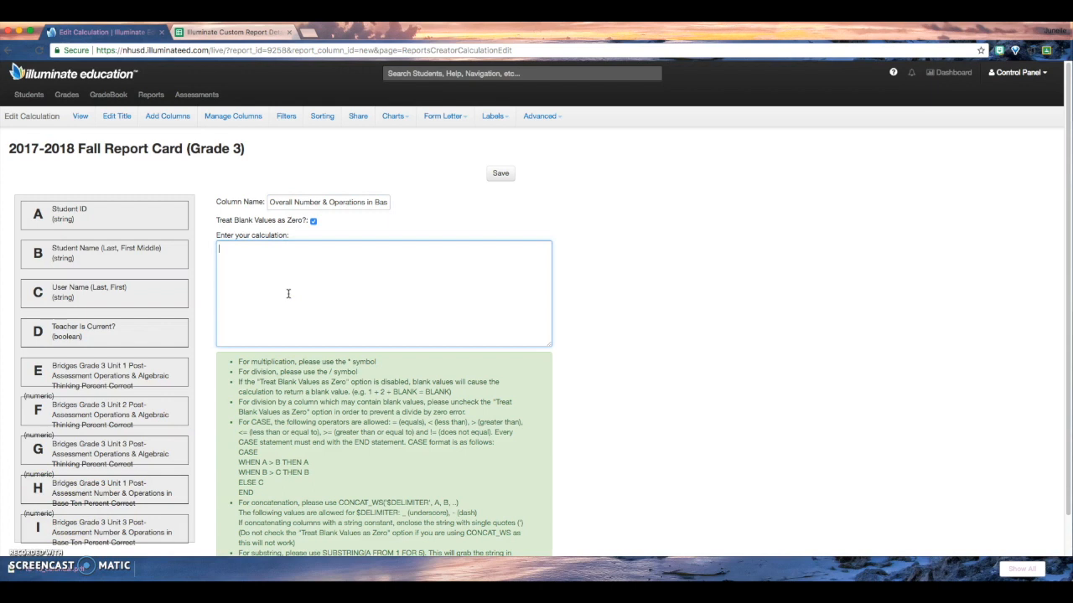
type("(H+I)/2")
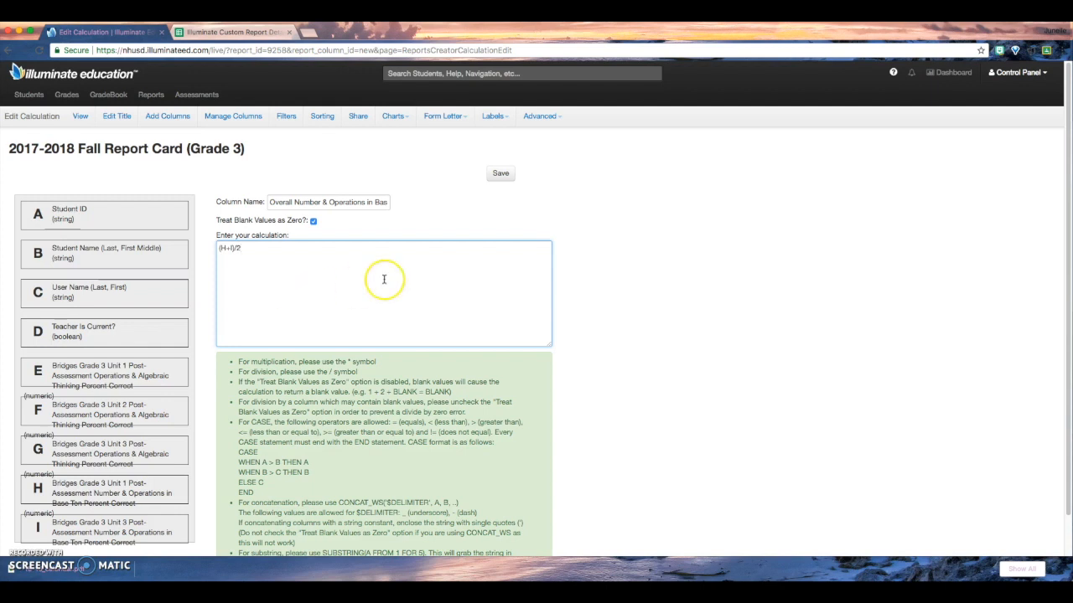
left_click(500, 173)
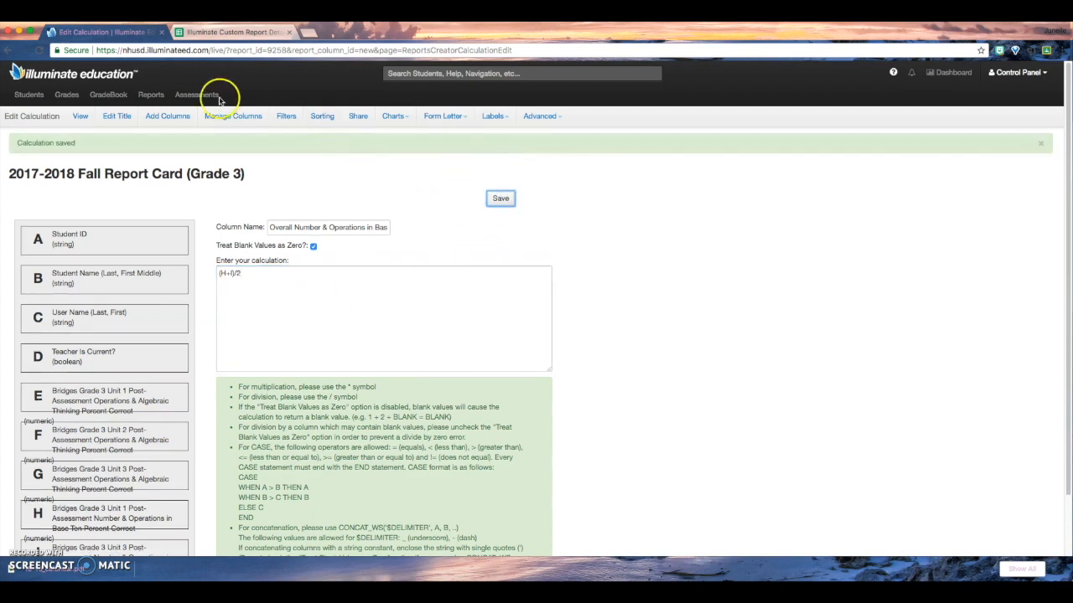
left_click(79, 116)
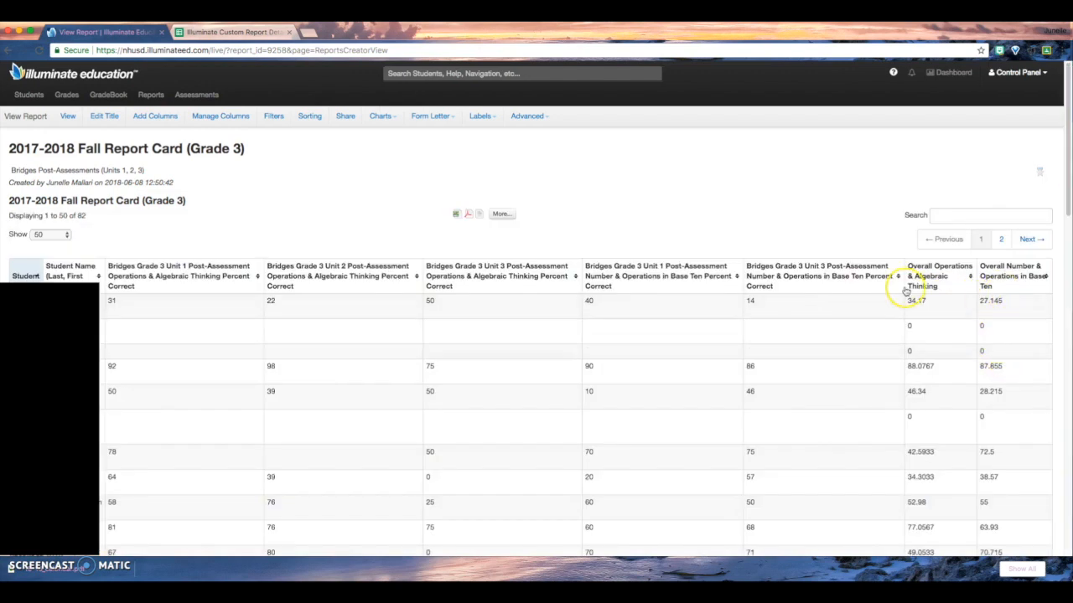
Set the format of both Overall calculation columns to Round to whole number
left_click(219, 118)
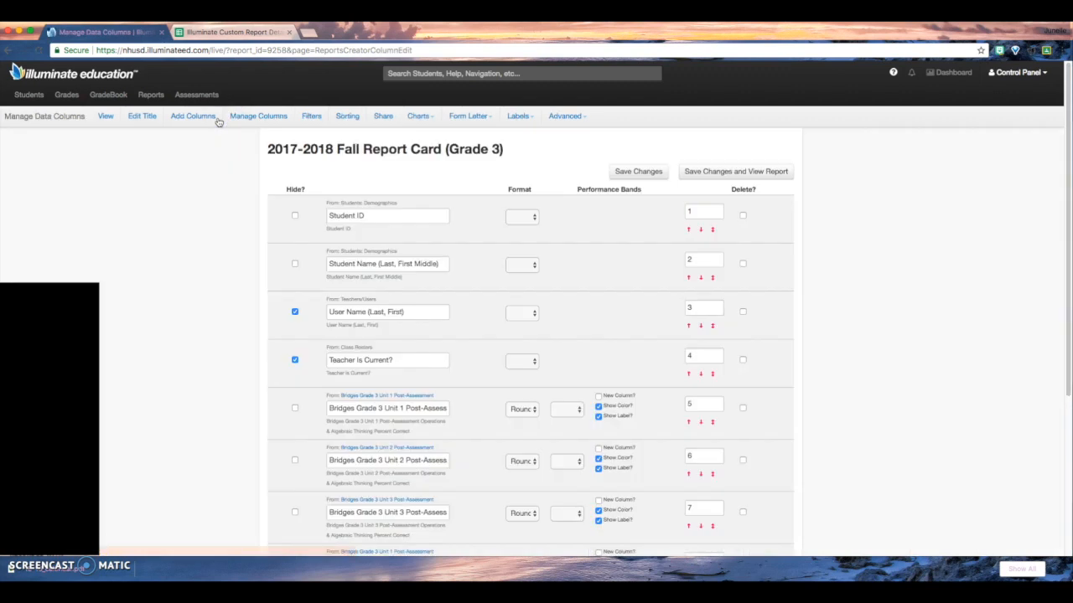
scroll(427, 316, "down", 5)
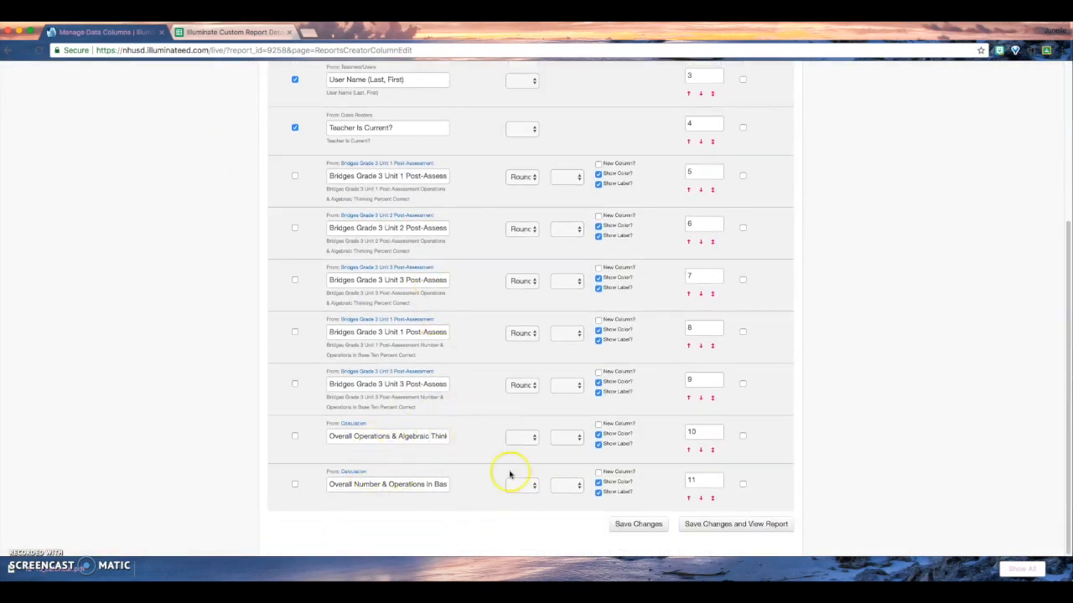
left_click(531, 438)
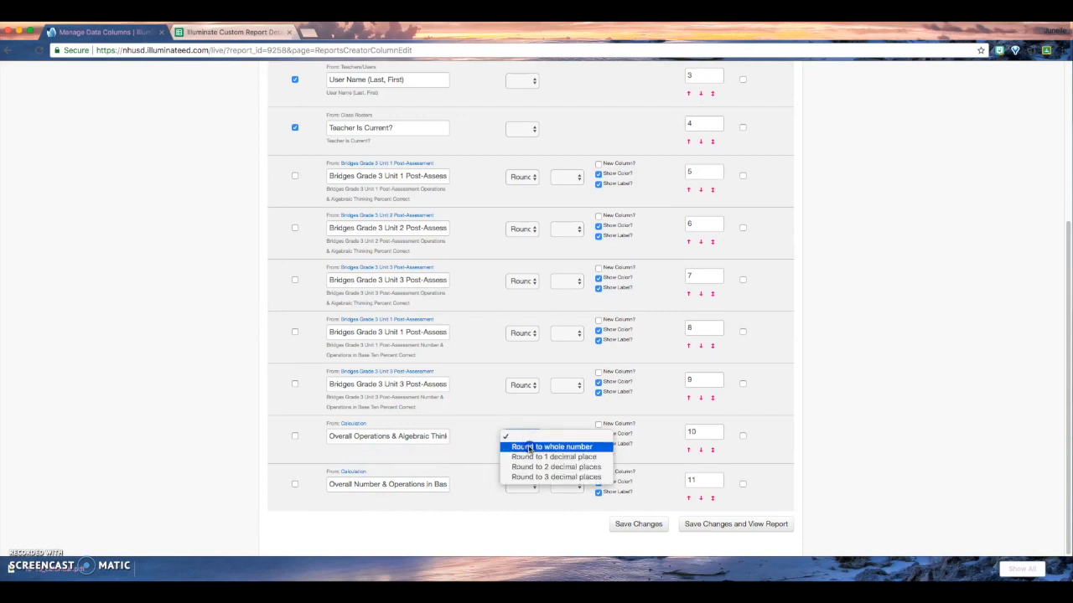
left_click(530, 448)
left_click(529, 486)
left_click(532, 493)
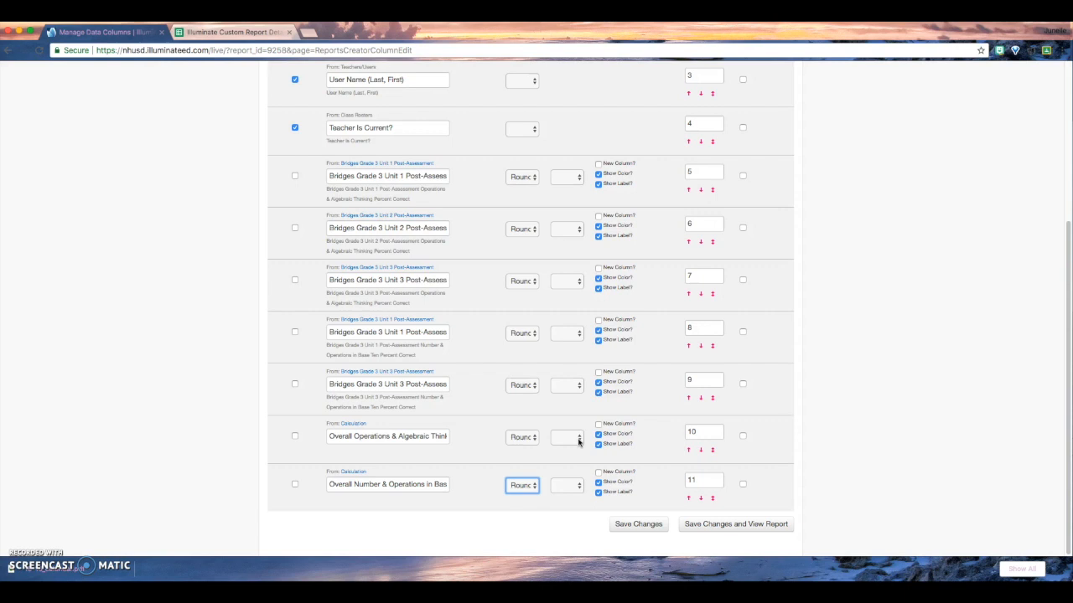
Assign the Assessment (4-Level Scale) performance band to both Overall calculation columns
left_click(577, 439)
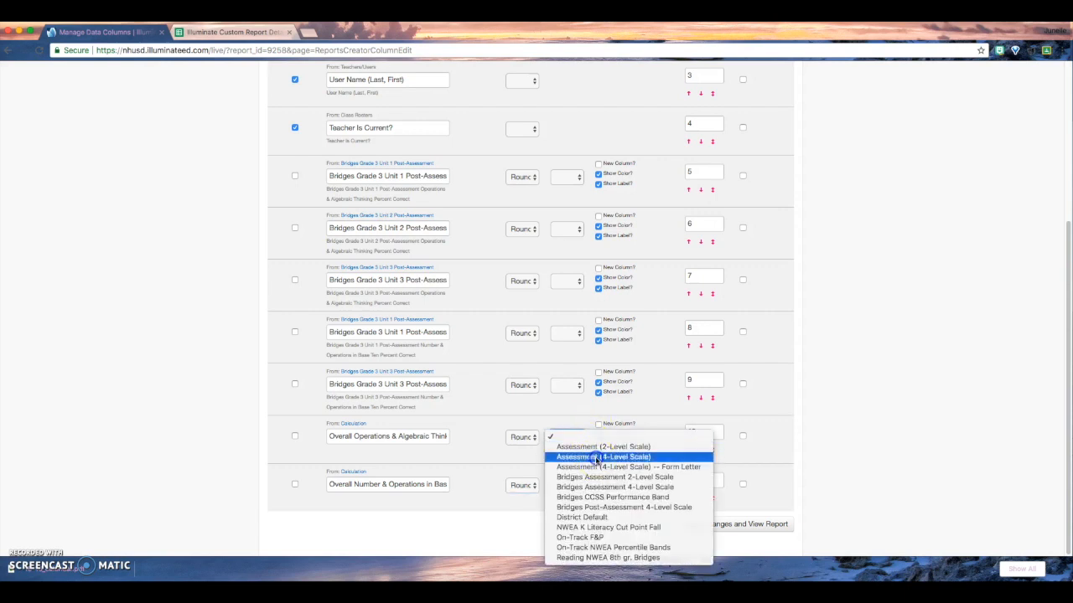
left_click(596, 459)
left_click(577, 489)
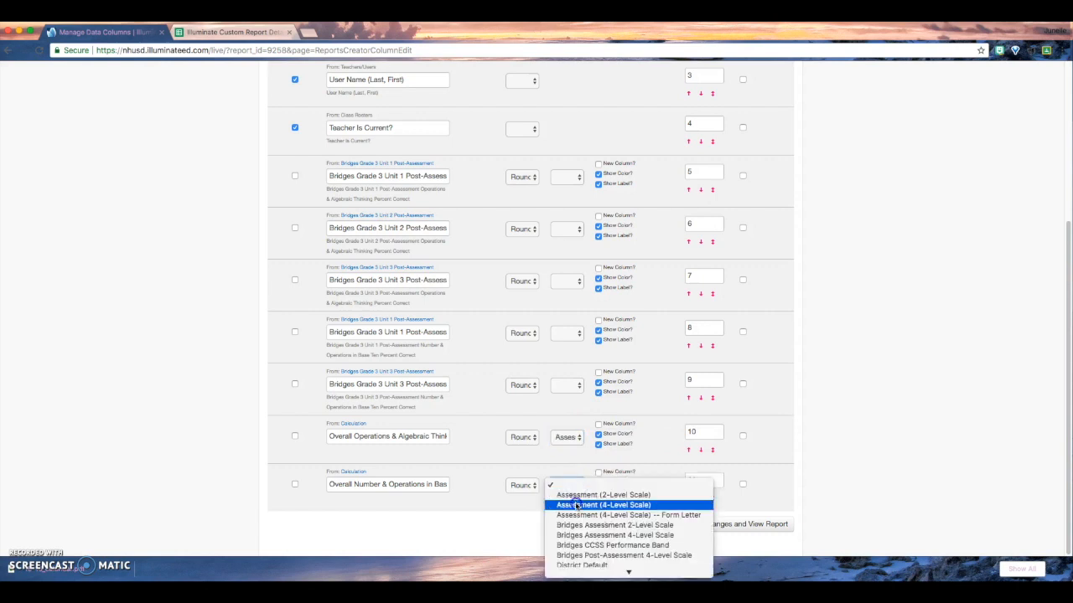
left_click(577, 503)
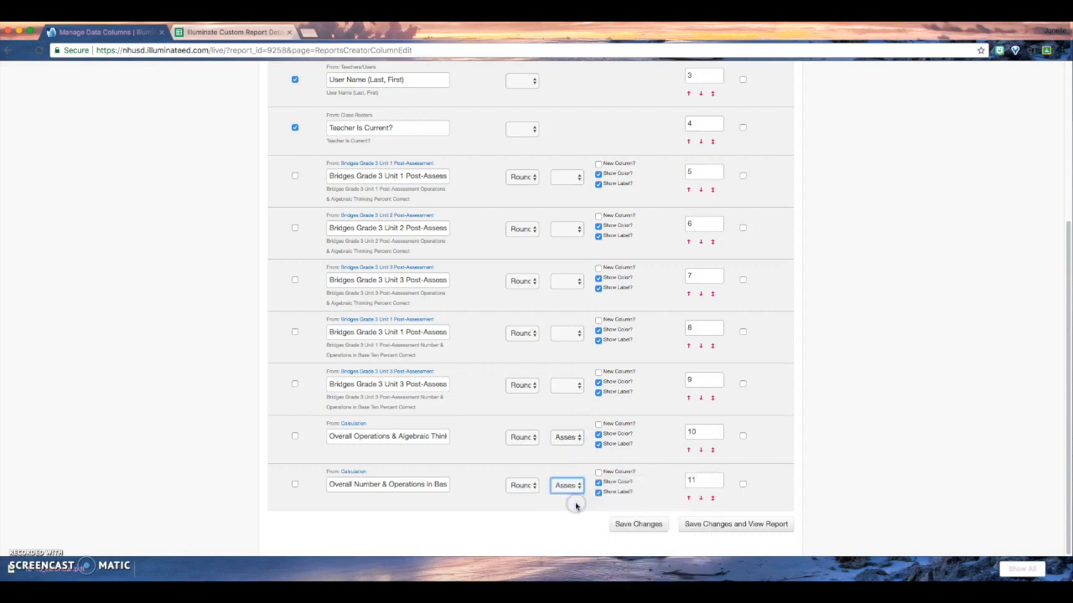
Enable New Column for both Overall calculations, turn off Show Label for Number & Operations in Base Ten, and save and view the report
left_click(599, 425)
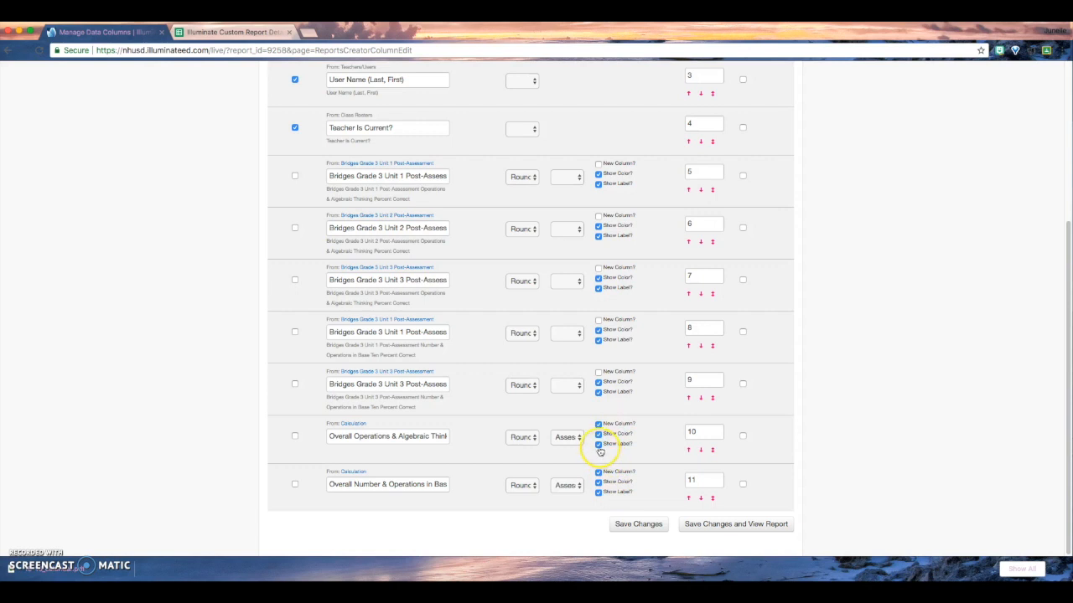
left_click(598, 493)
left_click(700, 524)
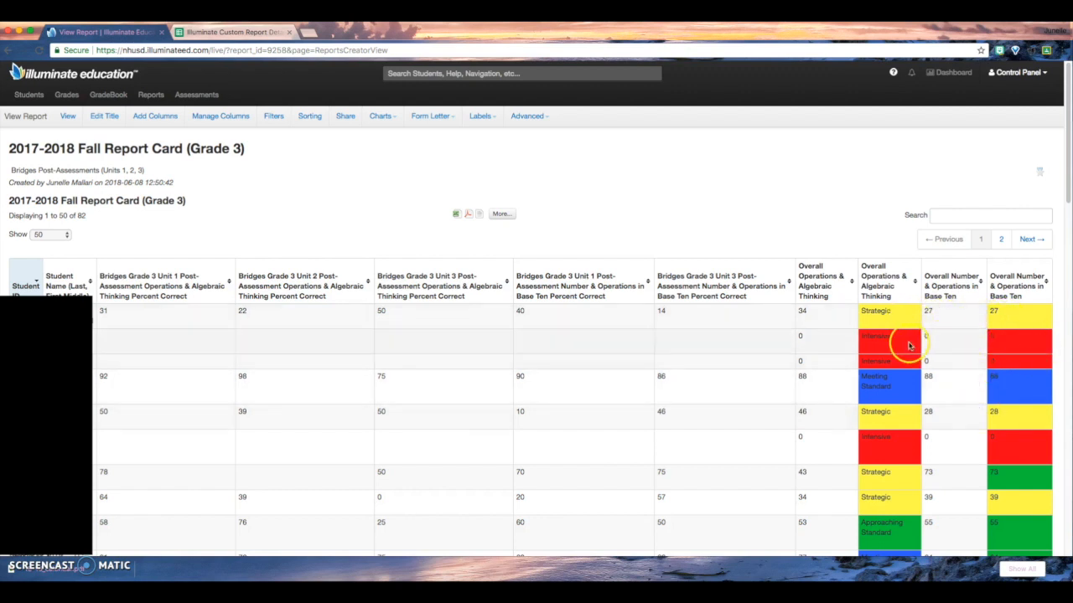
Examine the color-coded performance bands and labels beside the overall averages throughout the report's student rows
scroll(914, 343, "down", 3)
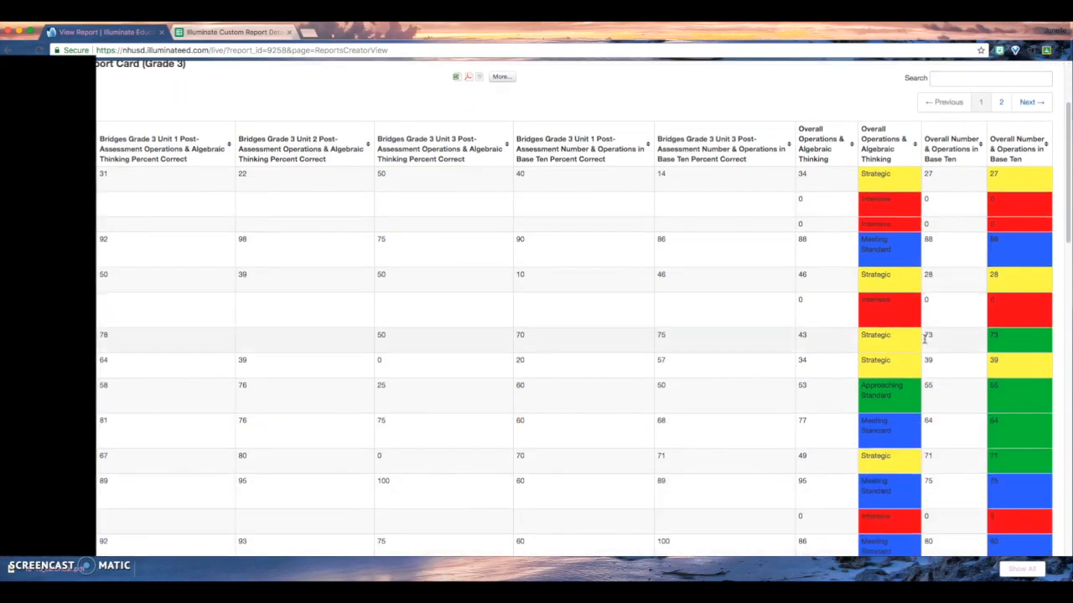
scroll(925, 340, "down", 2)
scroll(925, 338, "up", 2)
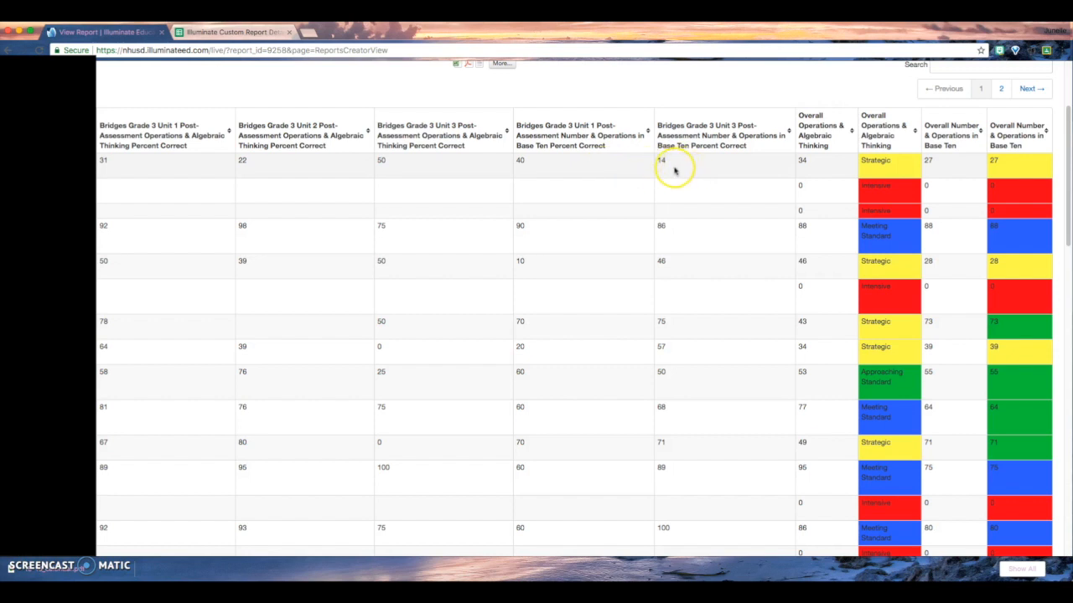
scroll(995, 223, "down", 5)
scroll(993, 223, "down", 3)
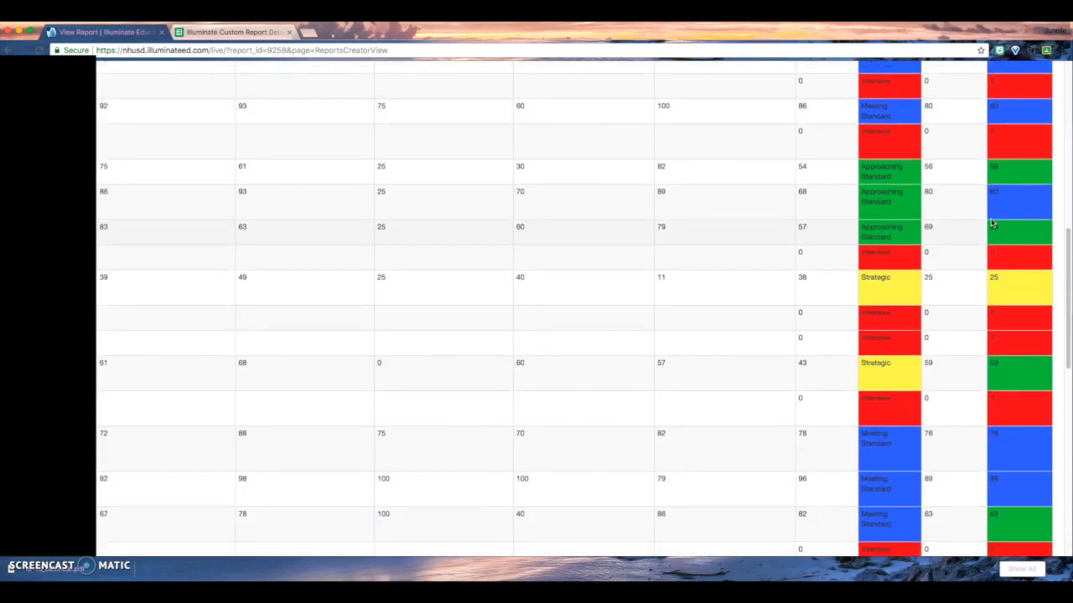
scroll(967, 249, "up", 10)
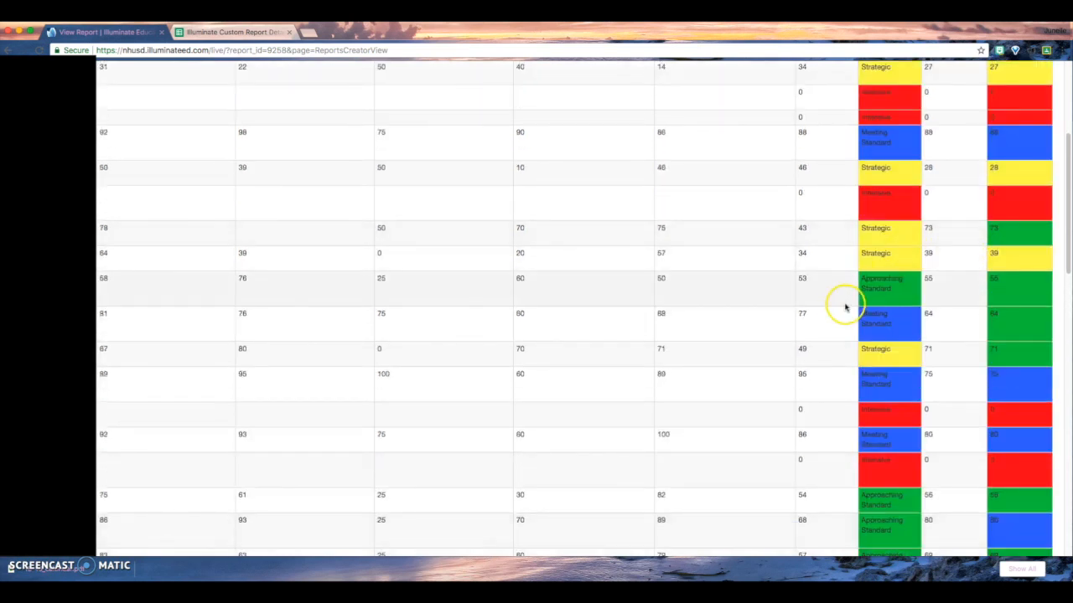
scroll(811, 307, "up", 3)
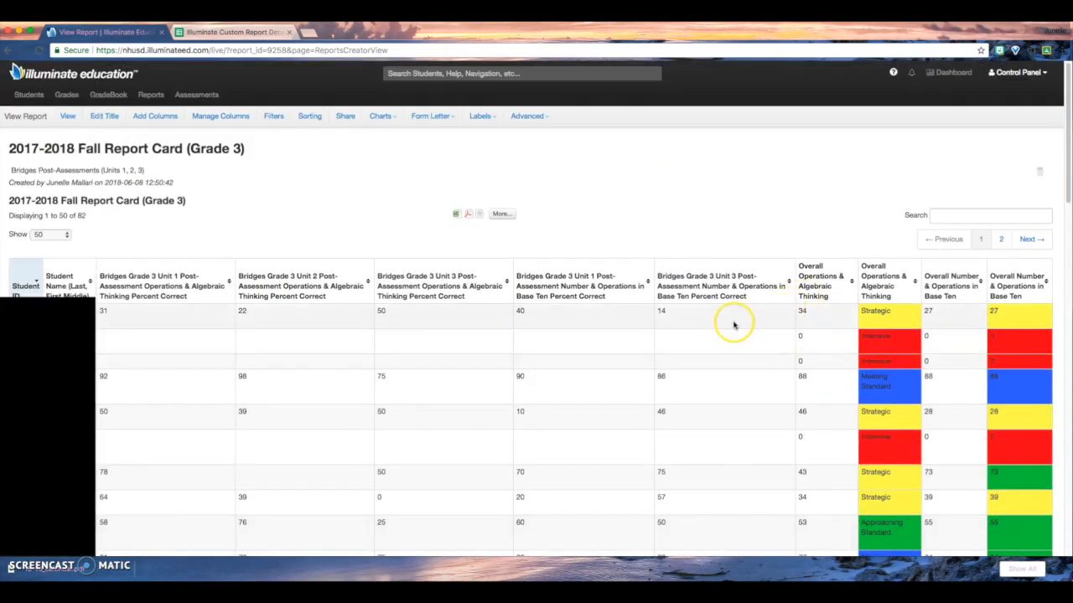